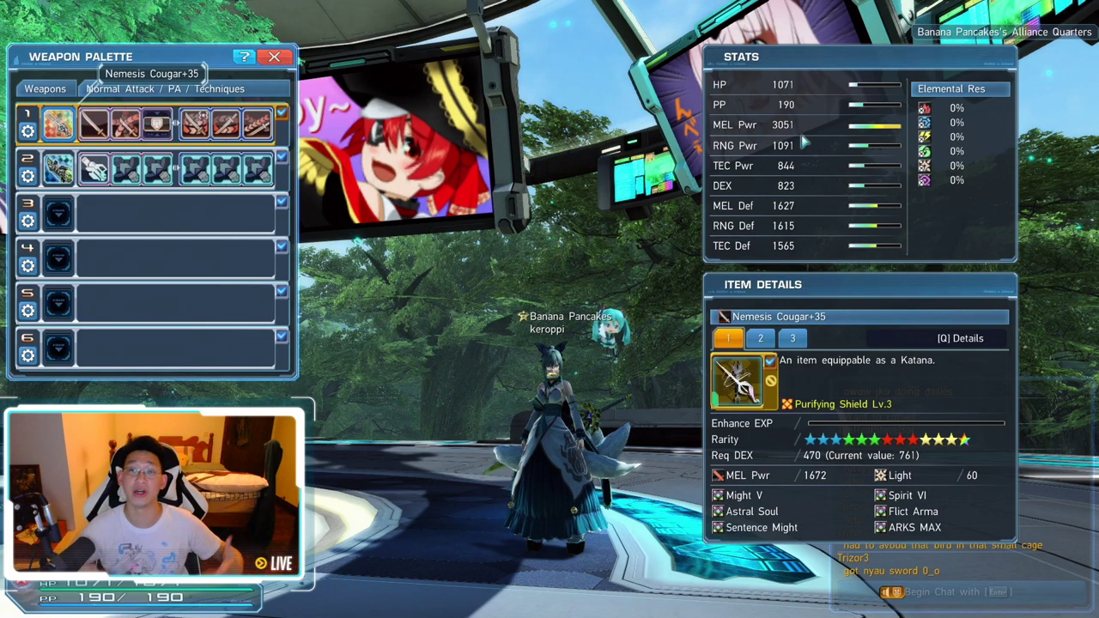
# - Open the item inventory to view the Back / Circunion+10 unit's details, and switch to the PSO2 Affix Simulator in the browser
pyautogui.press('i')
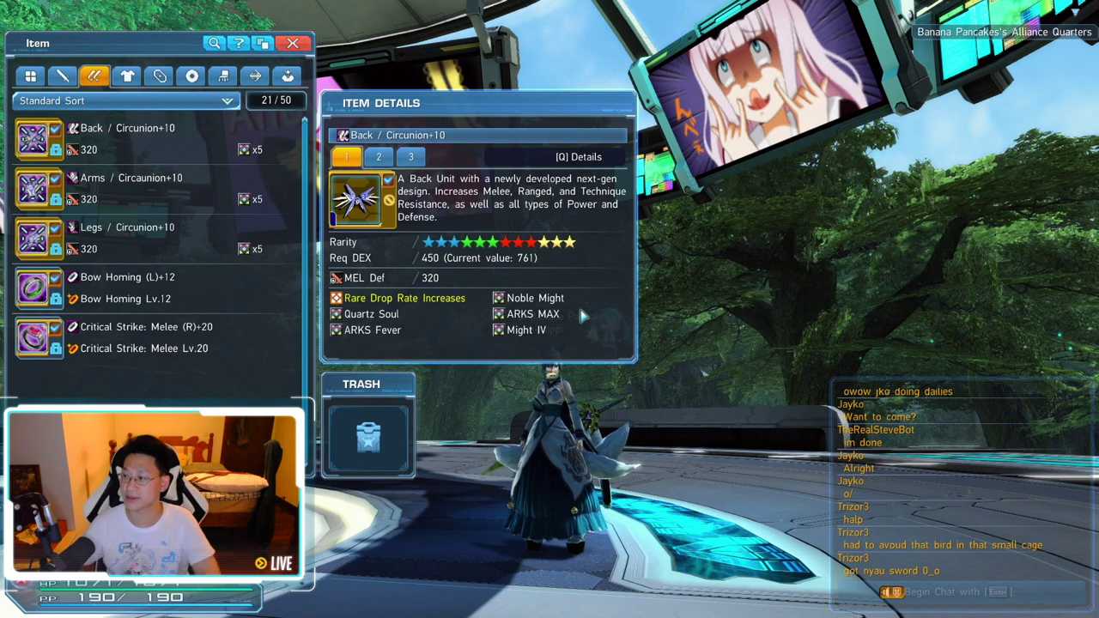
pyautogui.hotkey('alt', 'Tab')
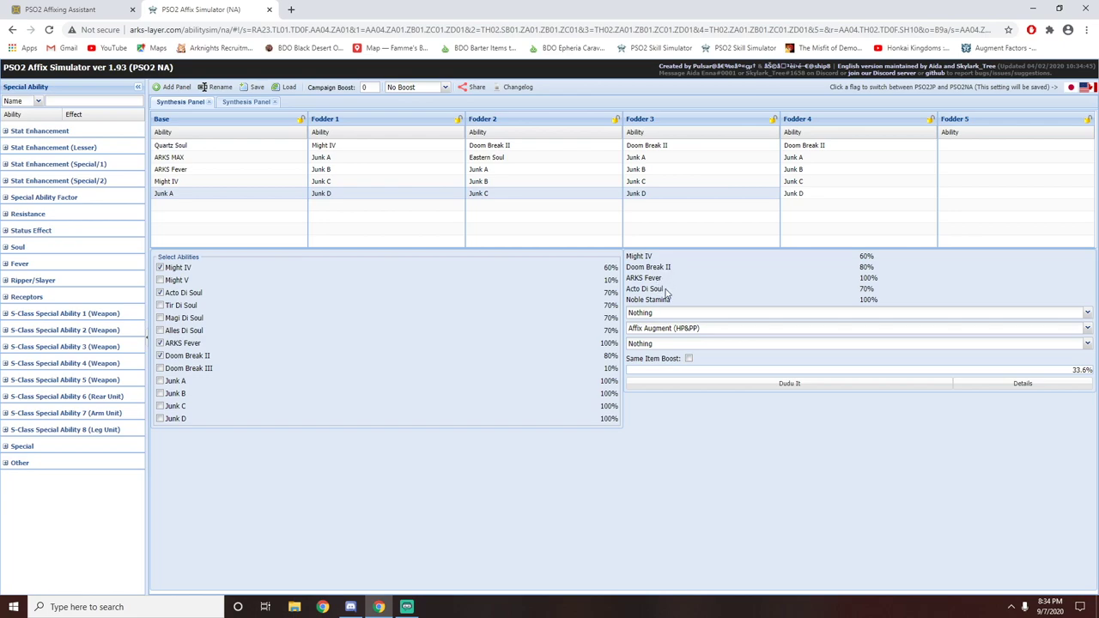
# - Switch to the PSO2 Affixing Assistant and dismiss the Choose Abilities dialog holding the previous affixing goal
pyautogui.click(60, 9)
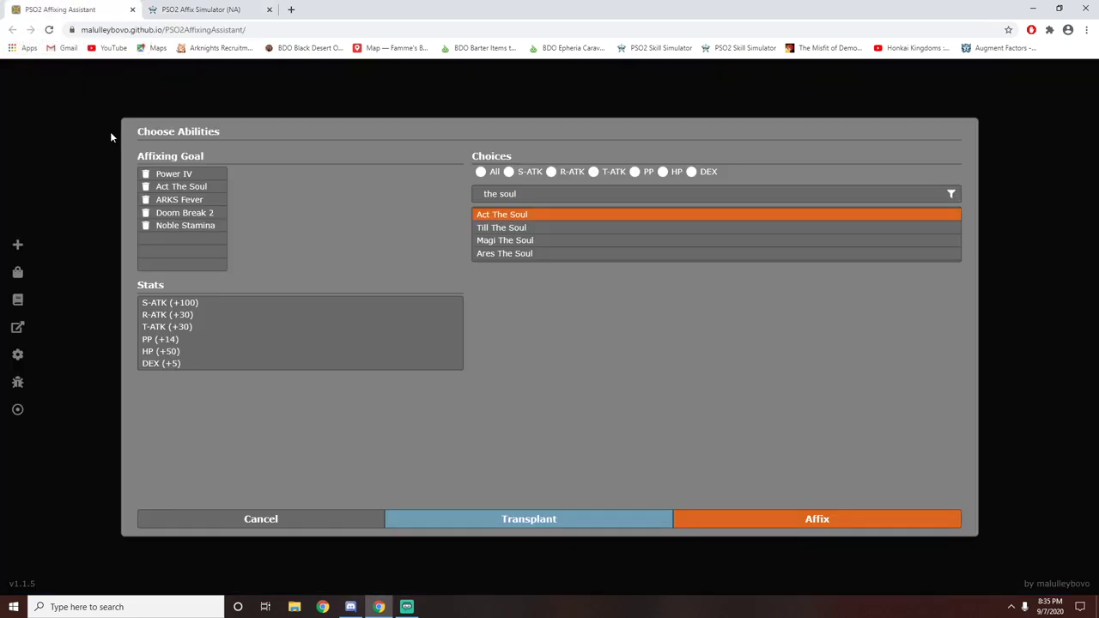
pyautogui.click(50, 254)
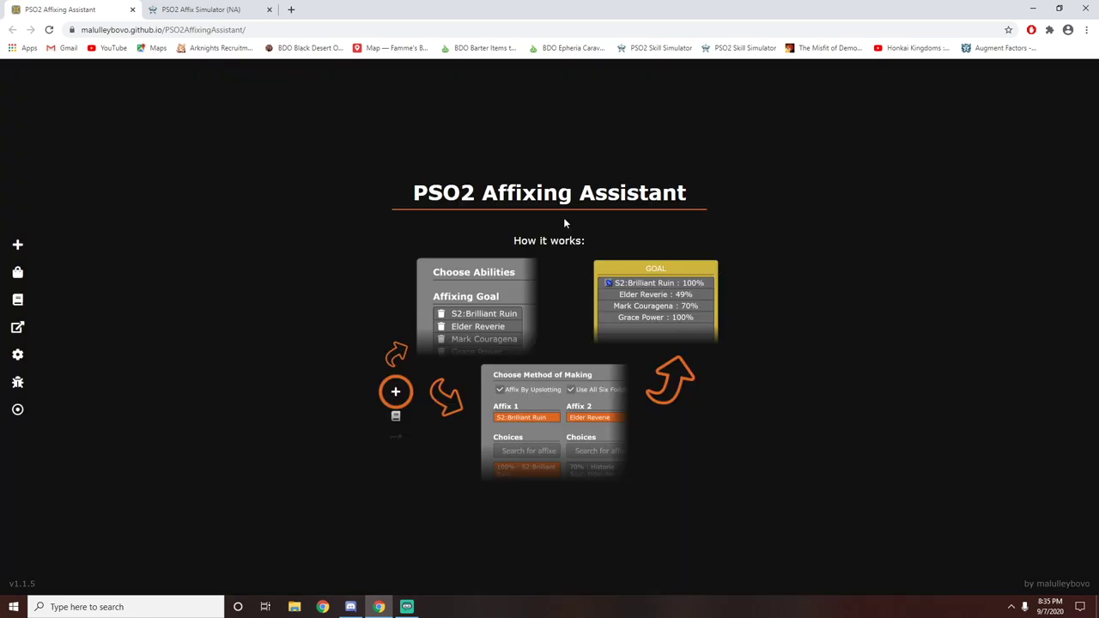
# - Bring up a blank synthesis panel in the PSO2 Affix Simulator to view its base and fodder columns
pyautogui.click(206, 10)
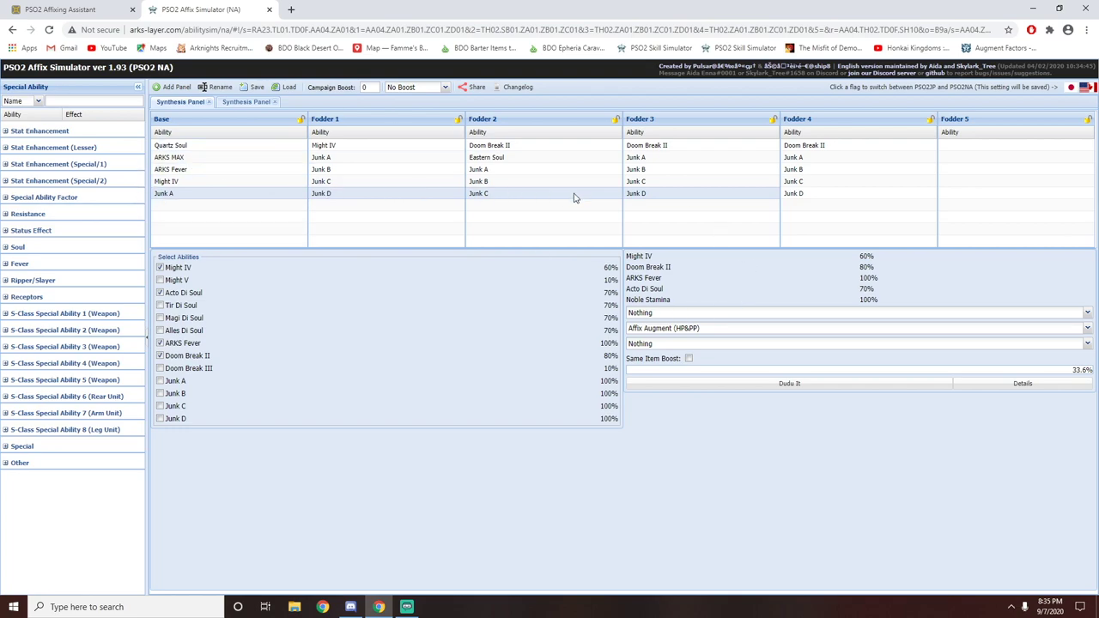
pyautogui.middleClick(240, 101)
pyautogui.click(176, 88)
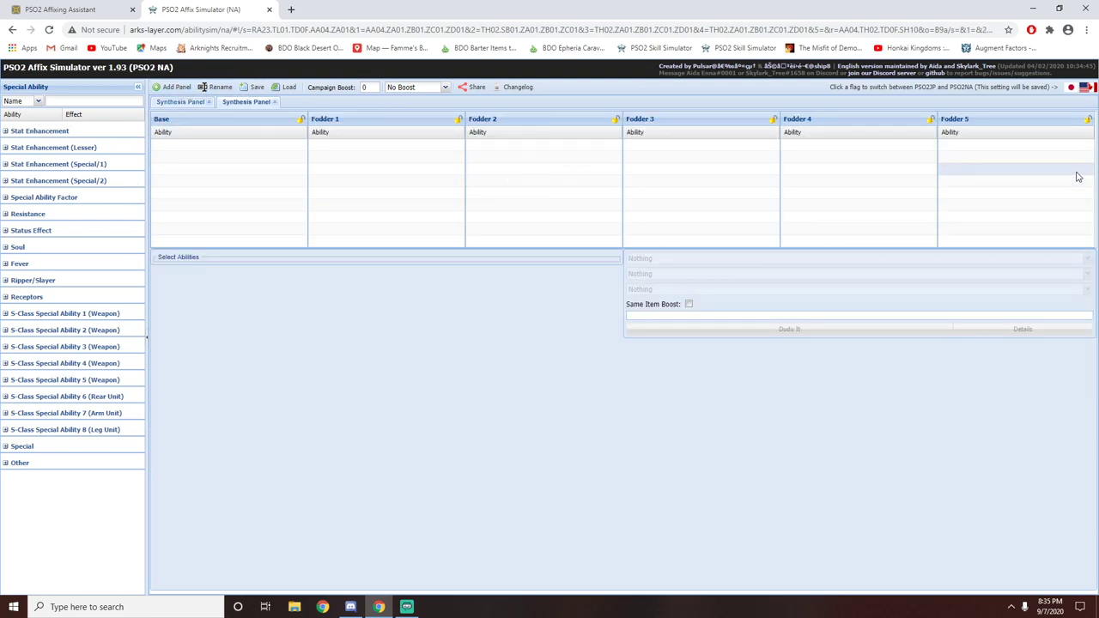
# - Start a new affixing goal in the PSO2 Affixing Assistant and add Power IV to it
pyautogui.click(103, 12)
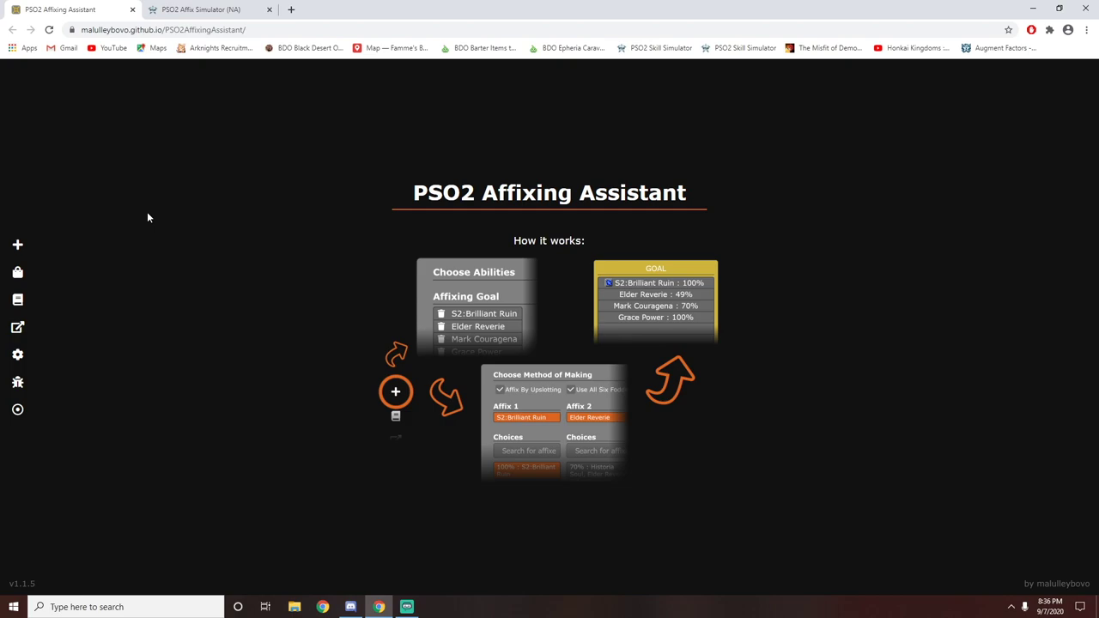
pyautogui.click(19, 246)
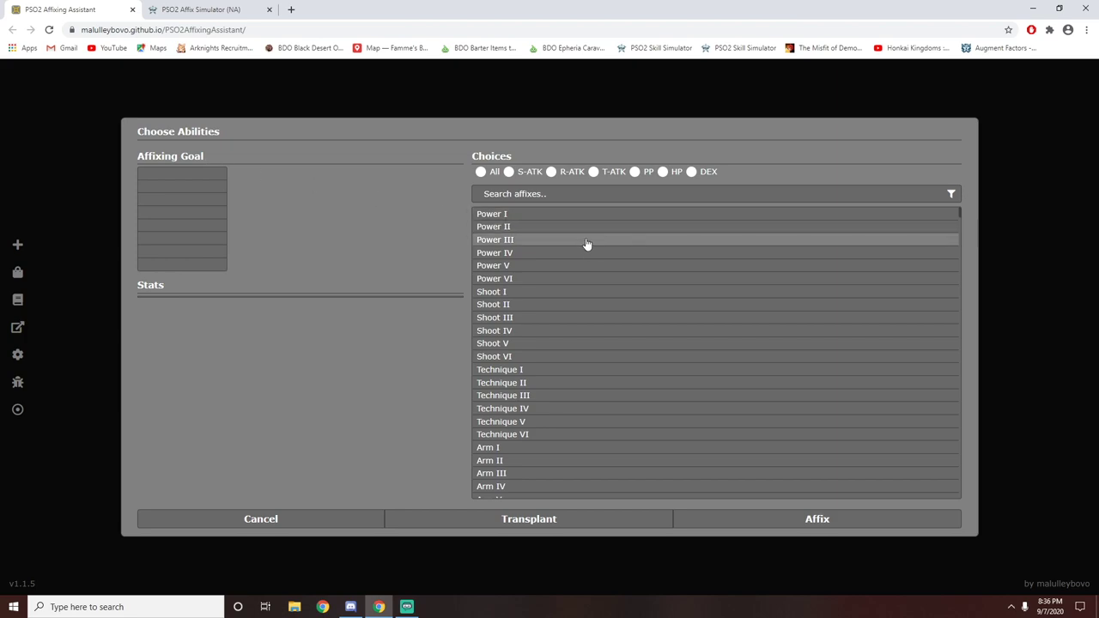
pyautogui.moveTo(526, 249)
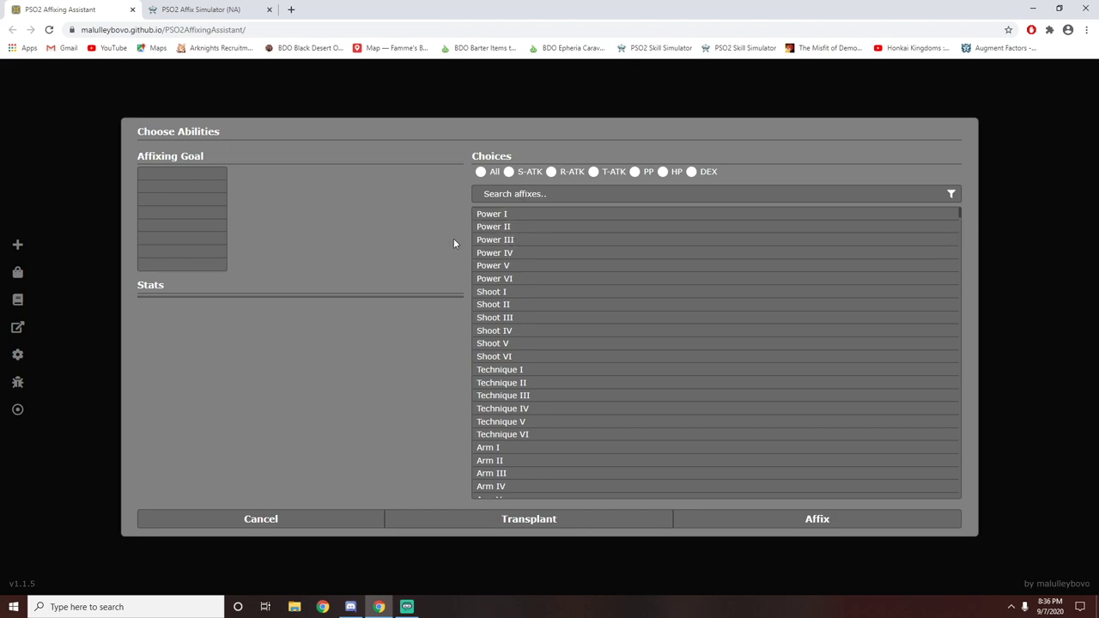
pyautogui.click(508, 255)
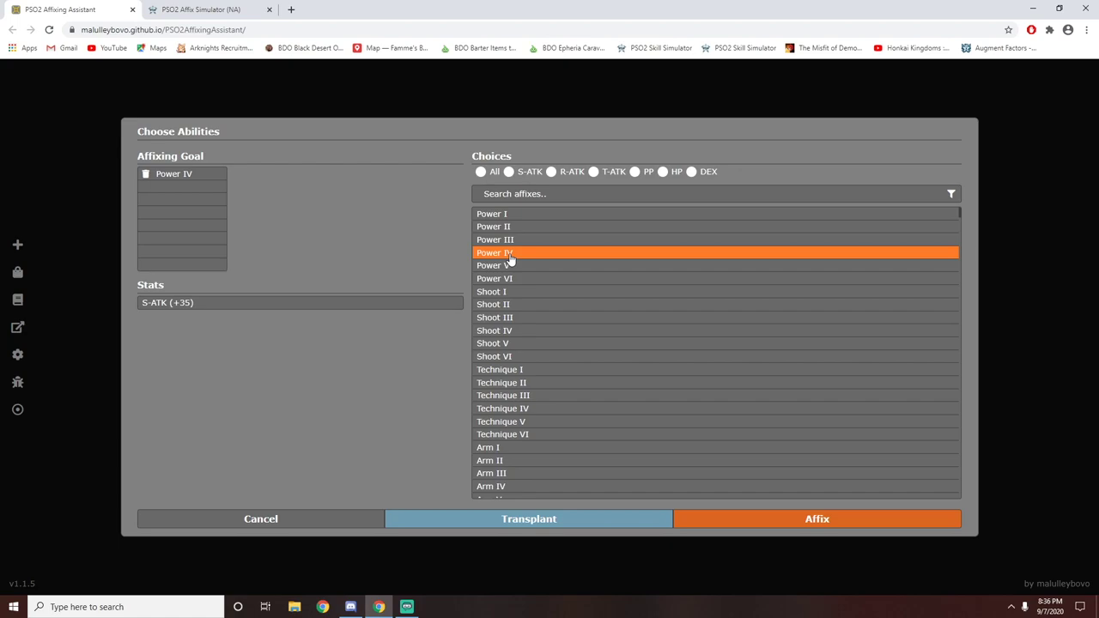
# - Check the target abilities in the Affix Simulator and add Doom Break 2 and ARKS Fever to the affixing goal
pyautogui.click(534, 193)
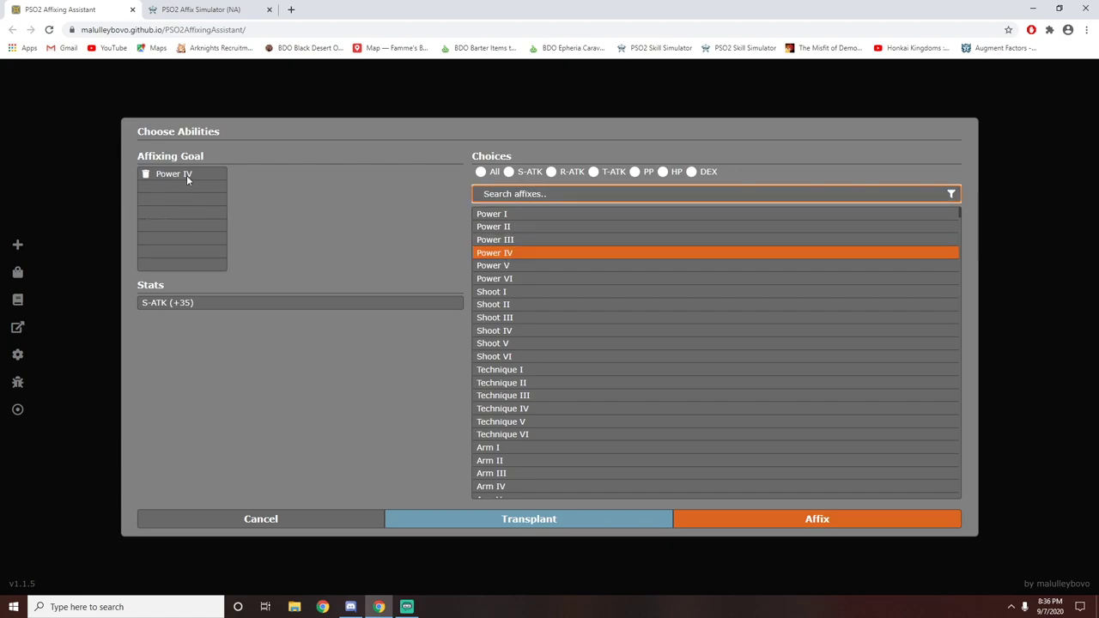
pyautogui.click(190, 10)
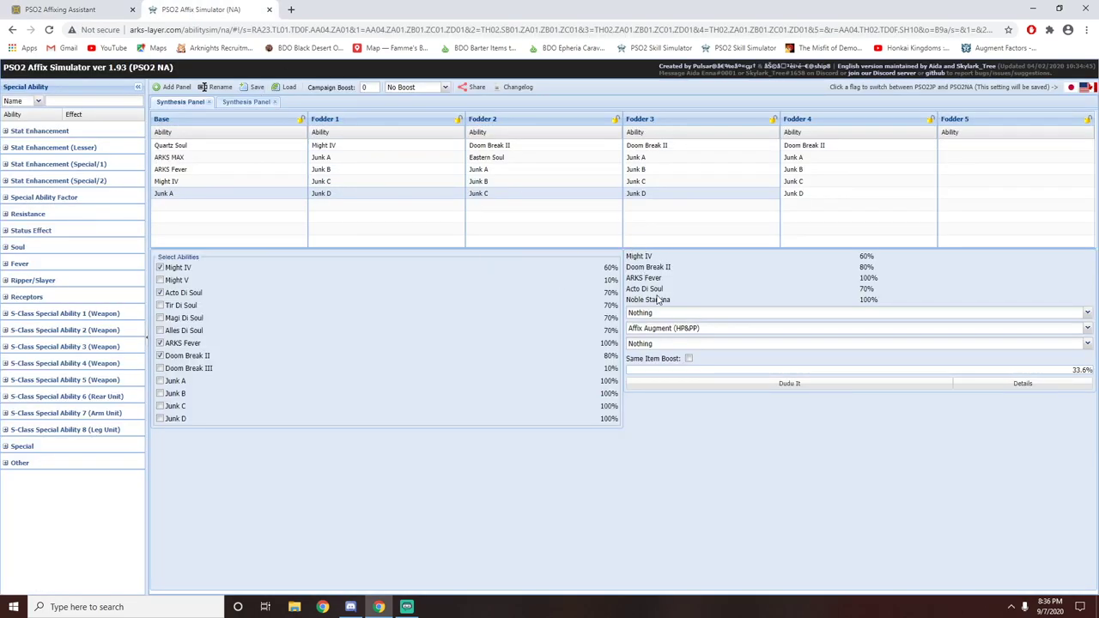
pyautogui.click(56, 8)
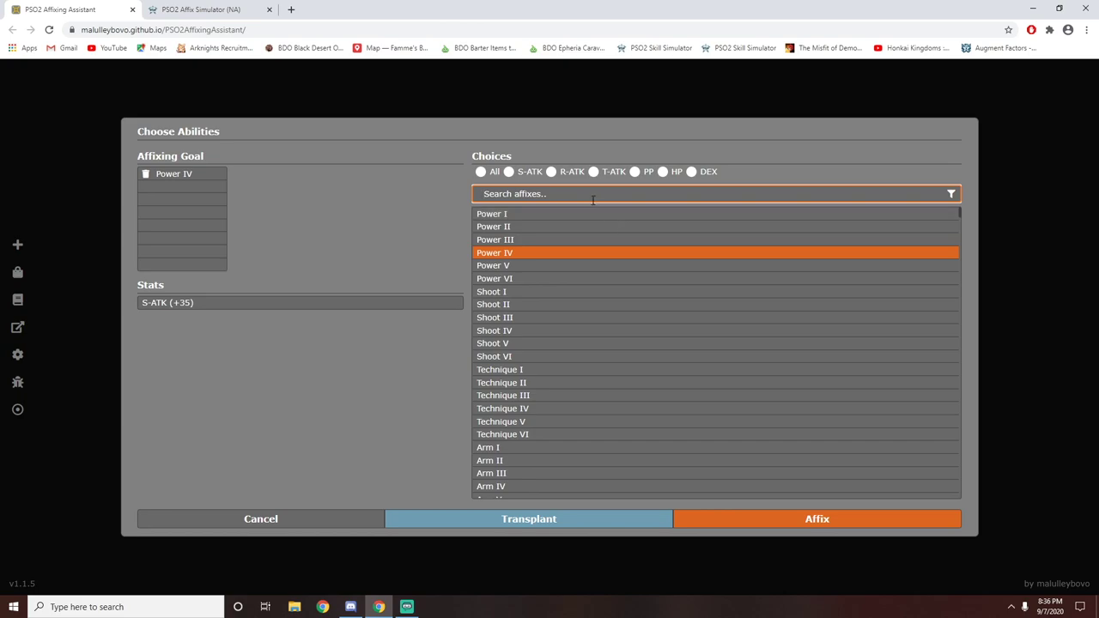
pyautogui.write('doom')
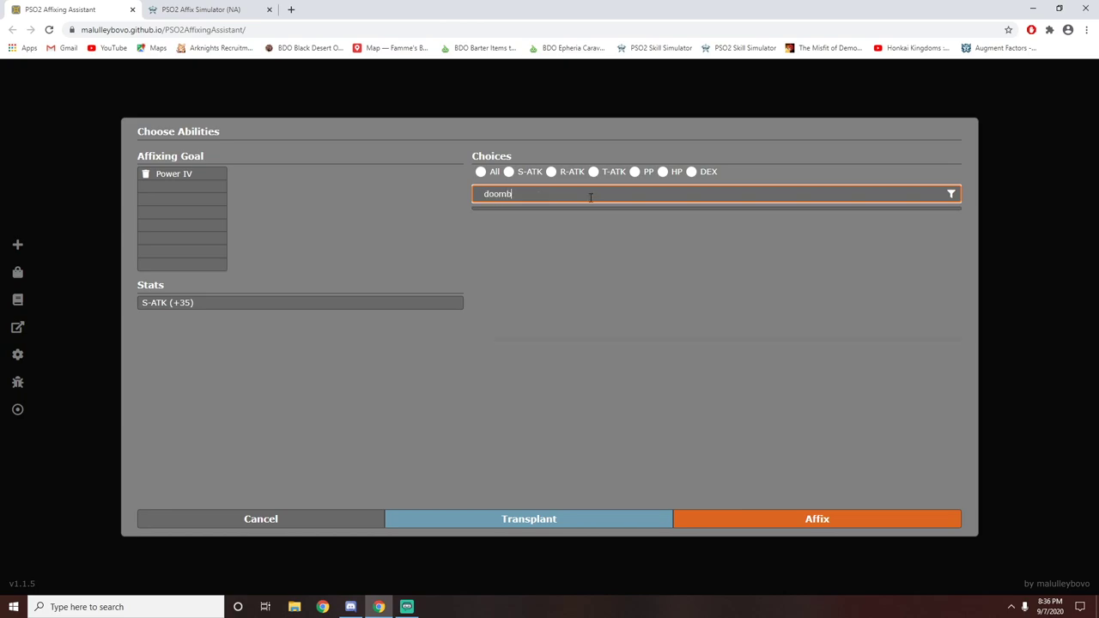
pyautogui.click(545, 229)
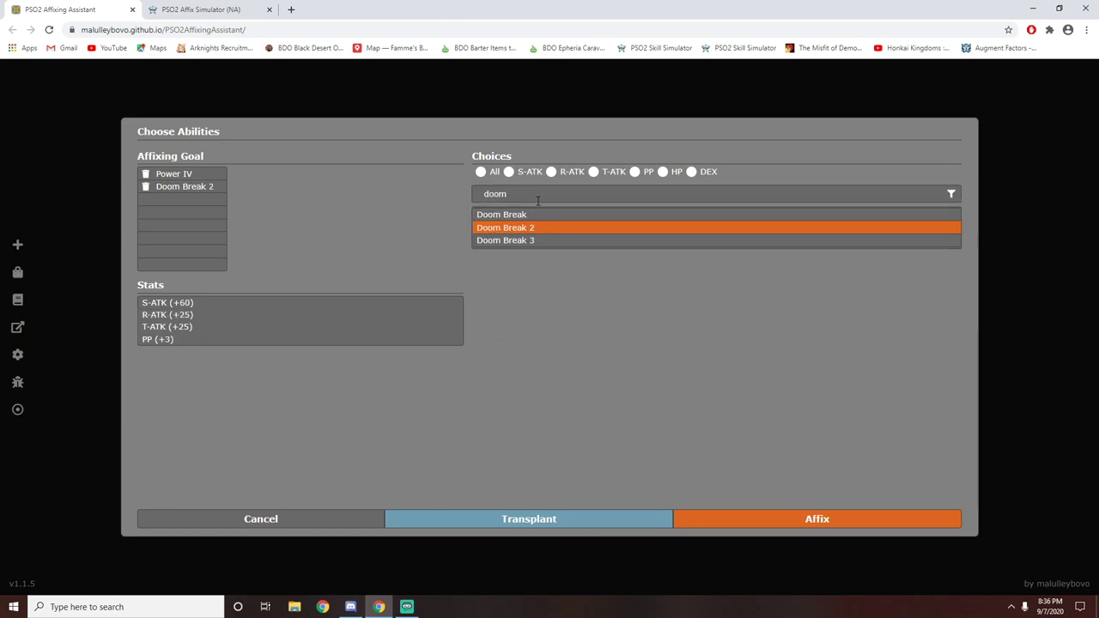
pyautogui.write('arks')
pyautogui.click(535, 228)
# - Recheck the simulator's ability list, filter the affix choices by "soul" and add Act The Soul to the affixing goal
pyautogui.hotkey('ctrl', 'Tab')
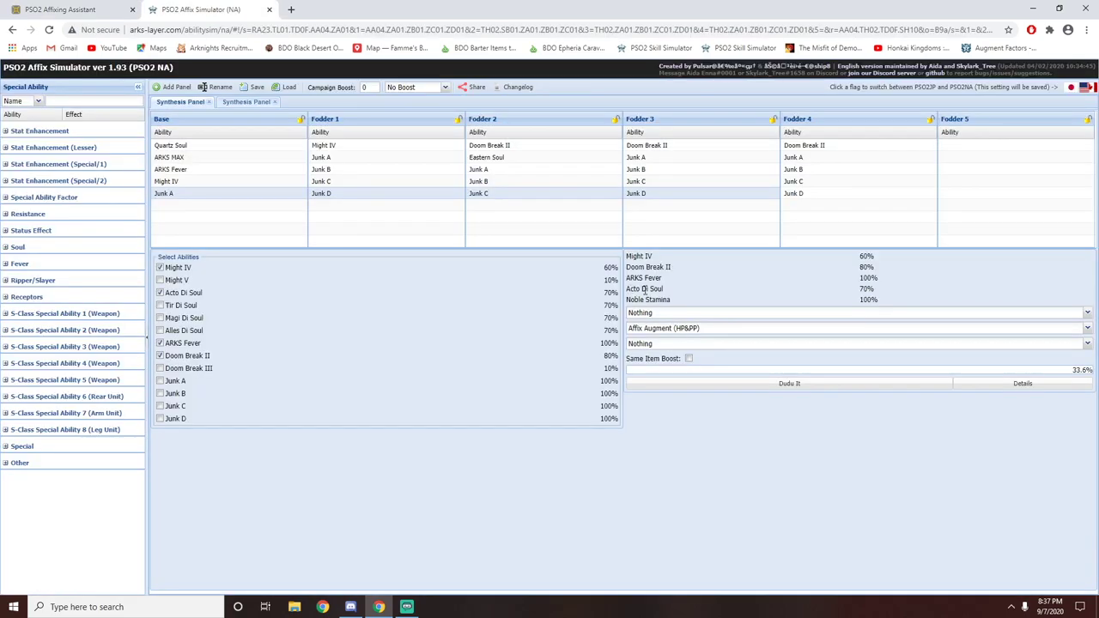
pyautogui.click(48, 10)
pyautogui.write('soul')
pyautogui.scroll(-8, 633, 334)
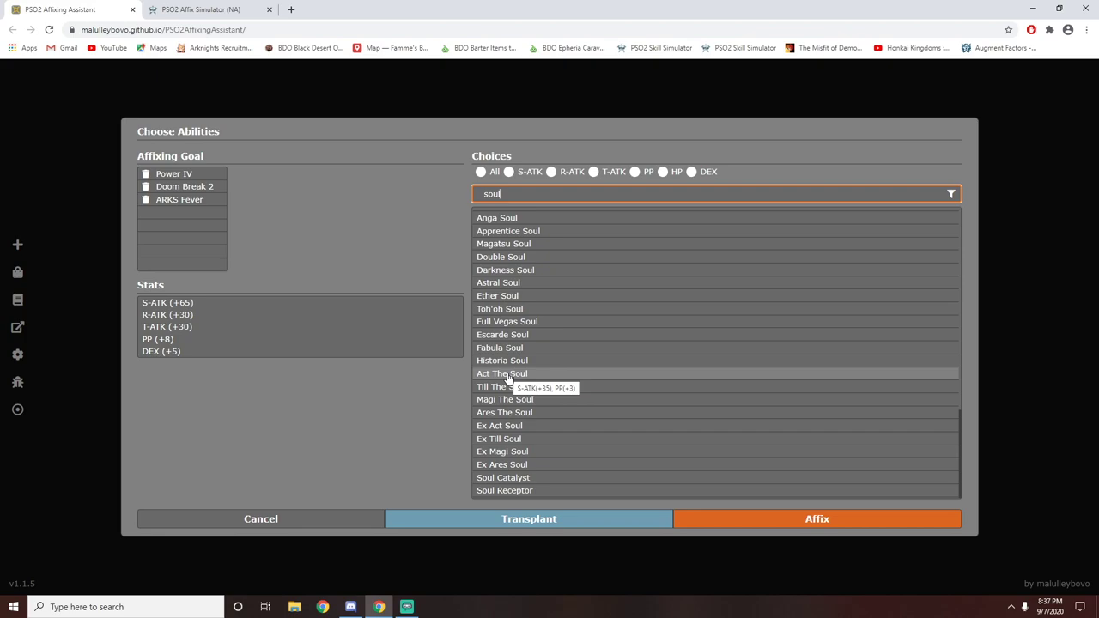
pyautogui.click(506, 375)
# - Check the simulator for the last ability, search the affixes for "noble" and add Noble Stamina to the goal
pyautogui.click(200, 10)
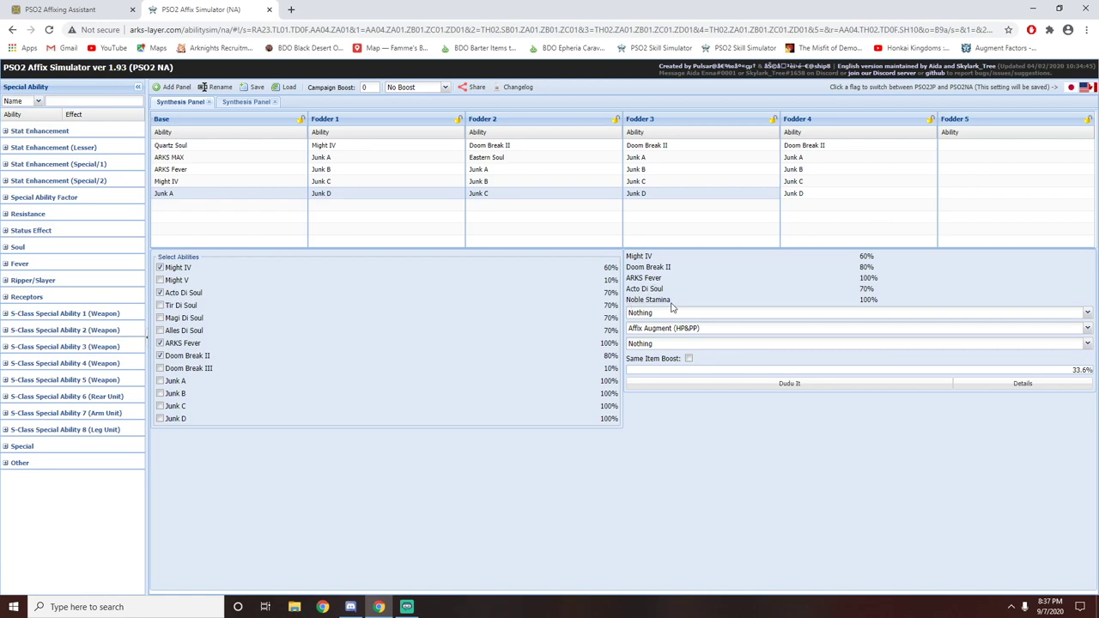
pyautogui.click(60, 10)
pyautogui.write('noble')
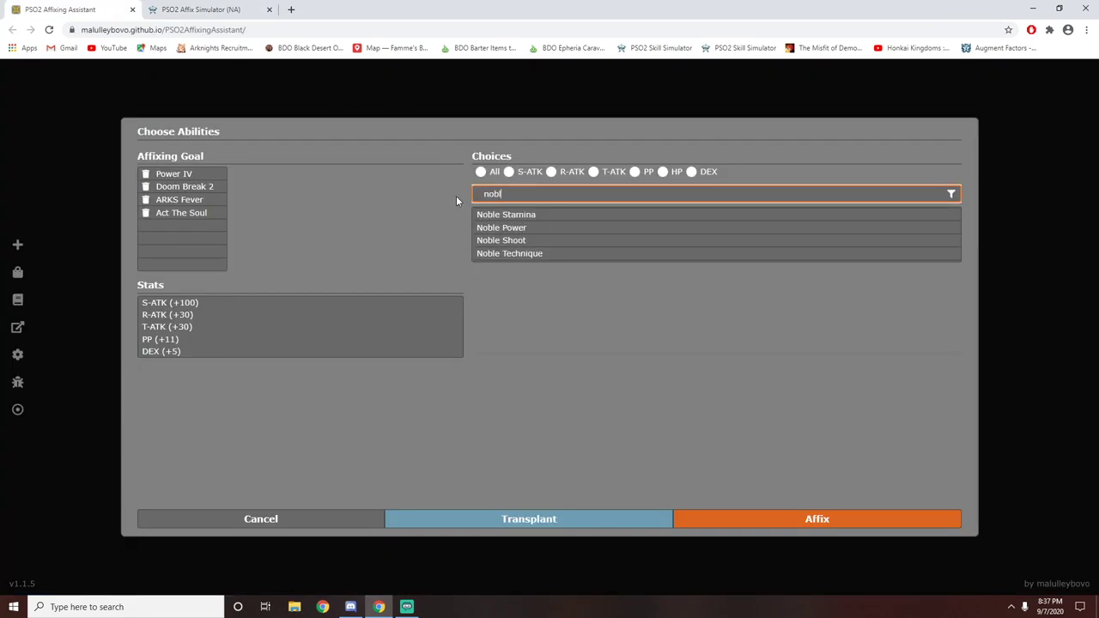
pyautogui.click(532, 216)
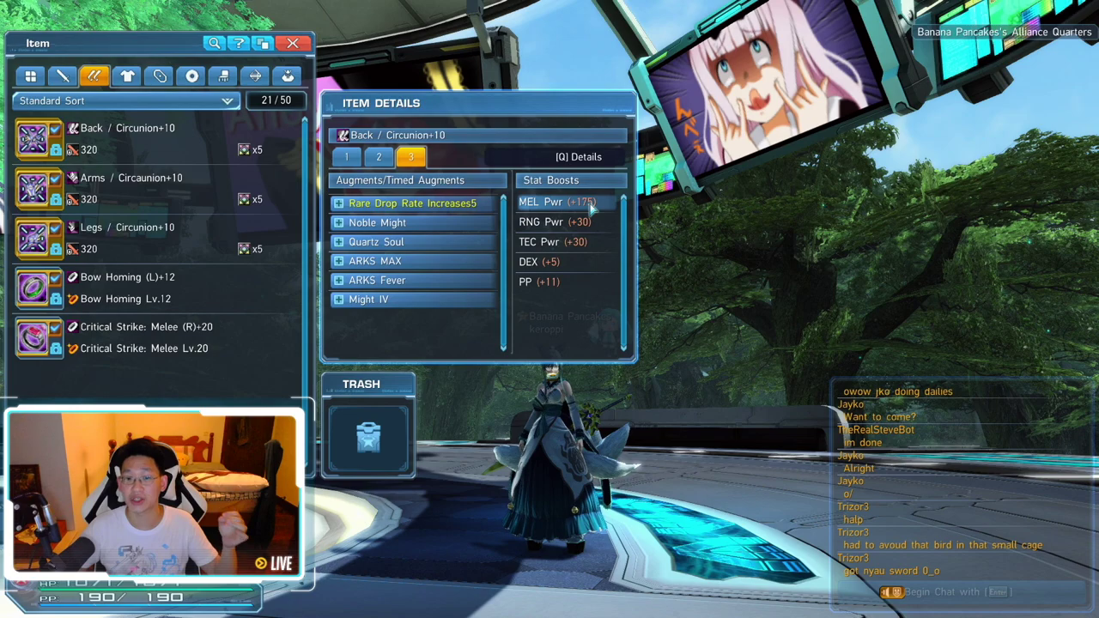
# - In Phantasy Star Online 2, expand each augment of the Back / Circunion+10 unit to examine its individual stat boosts
pyautogui.click(443, 211)
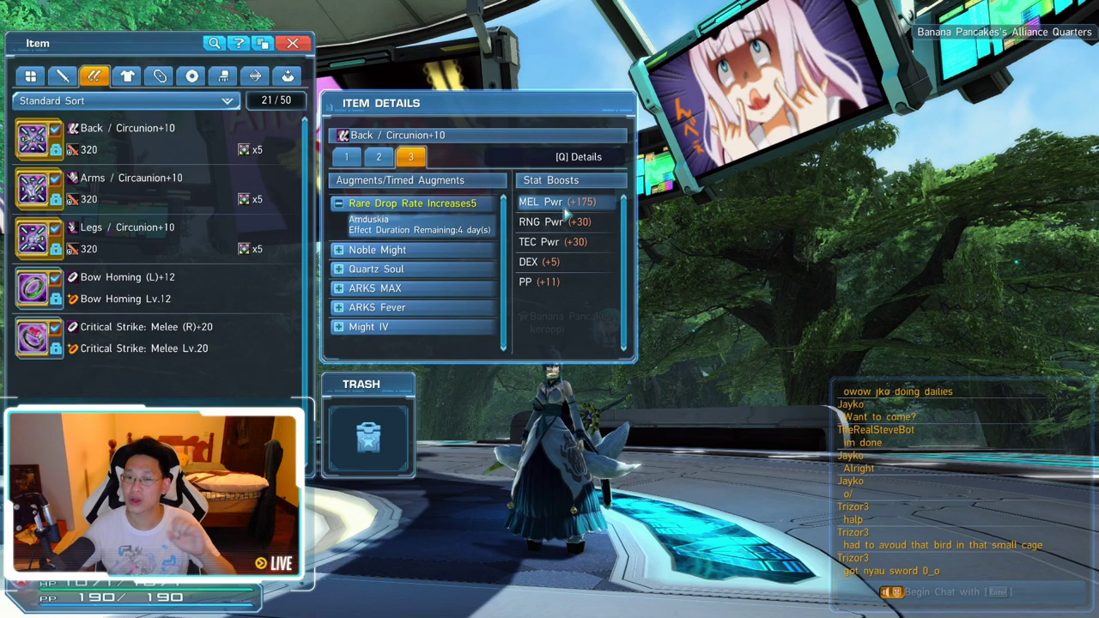
pyautogui.click(388, 208)
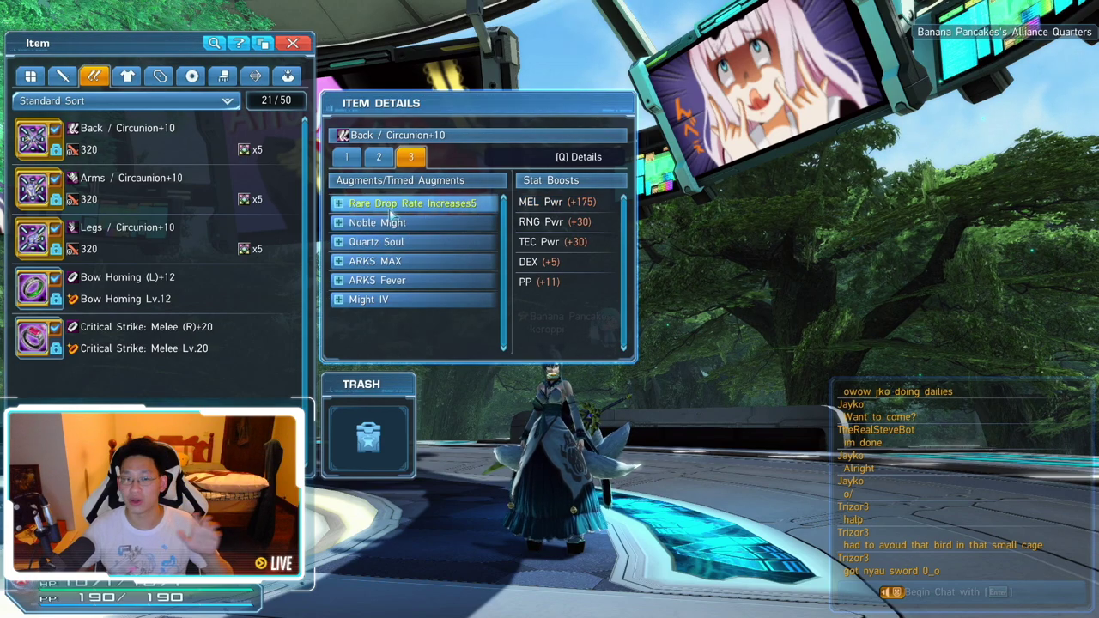
pyautogui.click(391, 224)
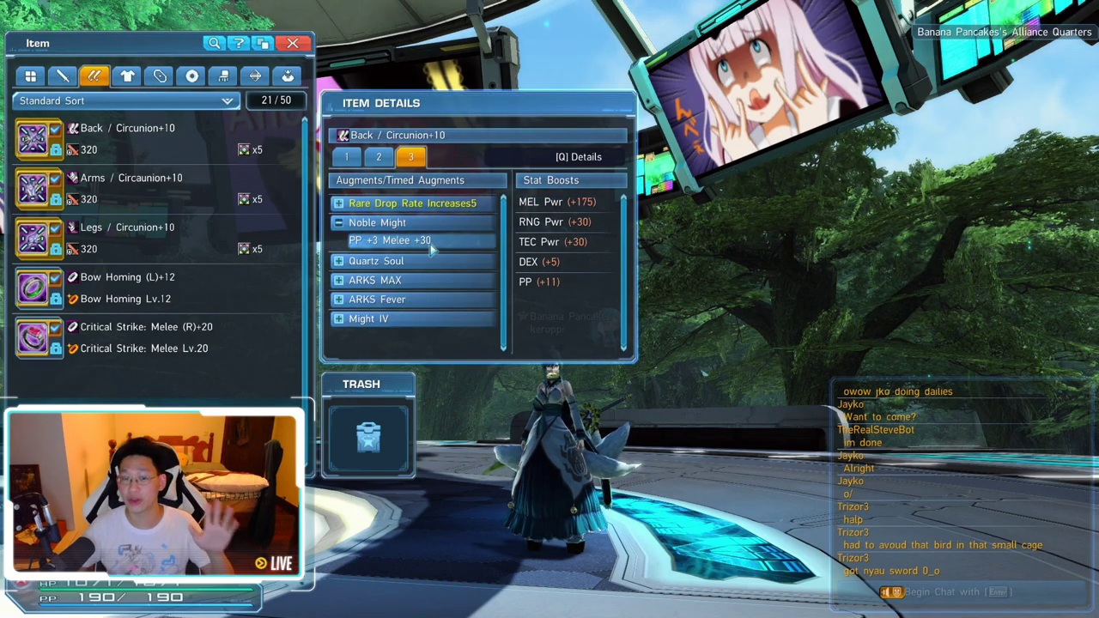
pyautogui.click(382, 261)
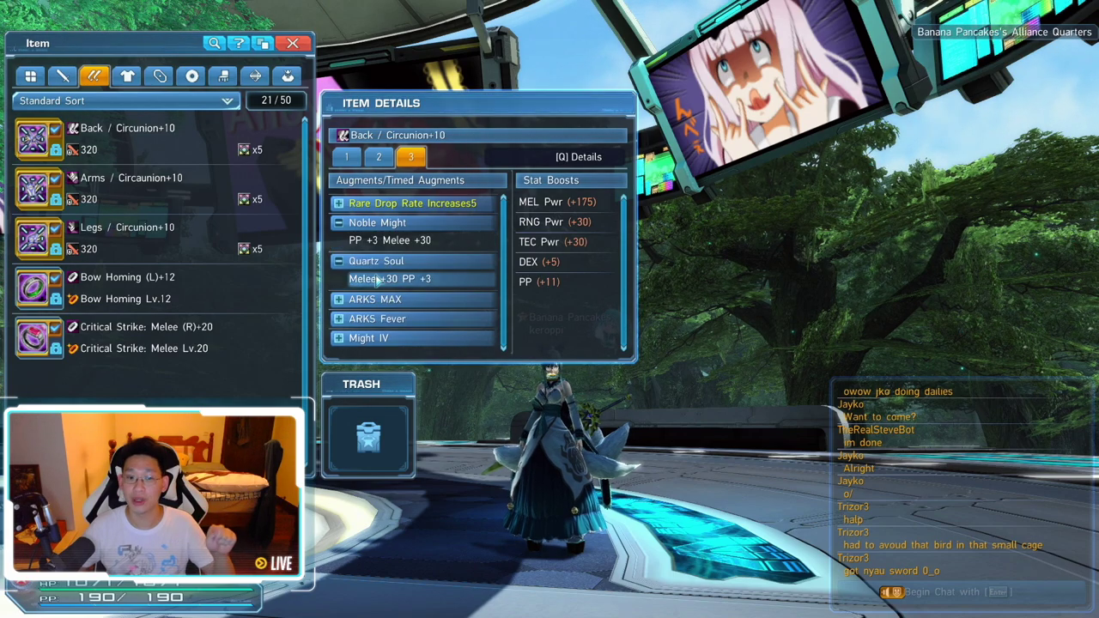
pyautogui.click(386, 299)
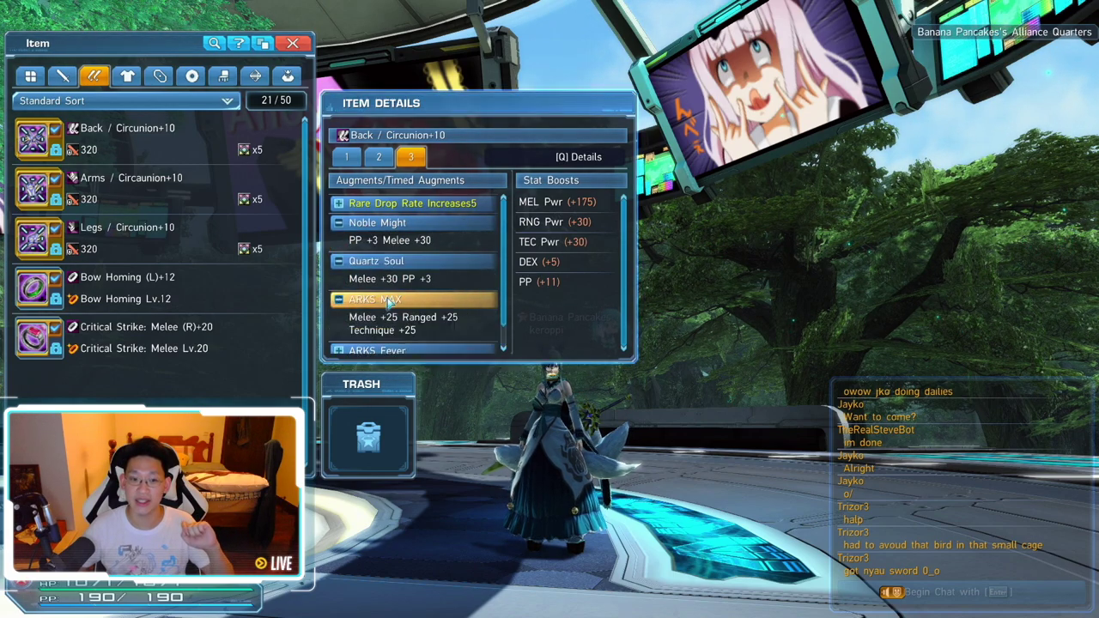
pyautogui.click(378, 350)
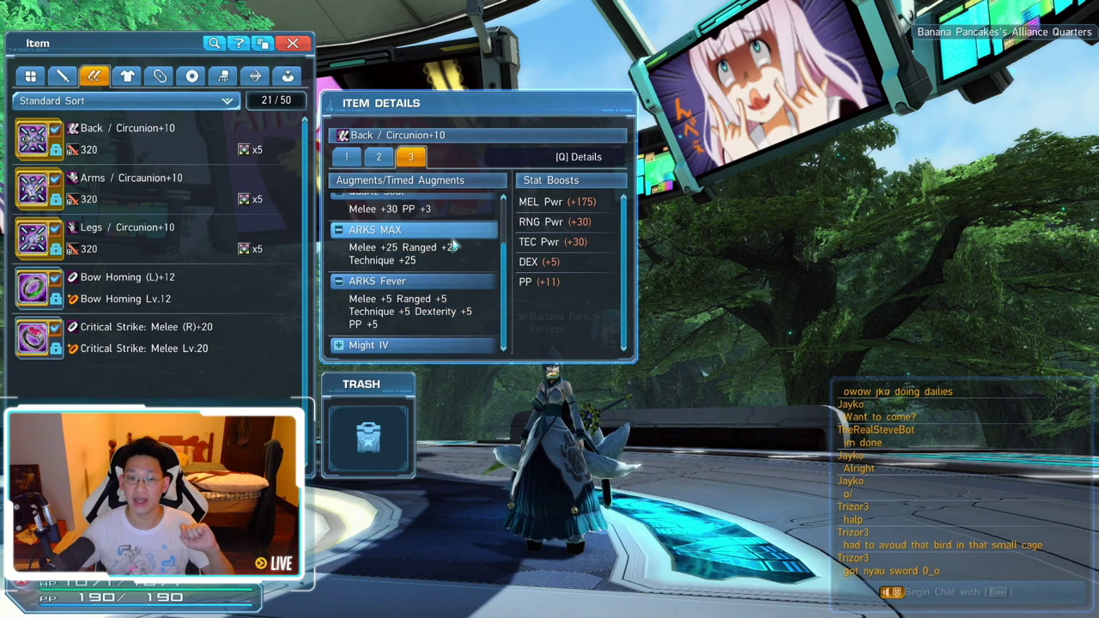
pyautogui.click(420, 343)
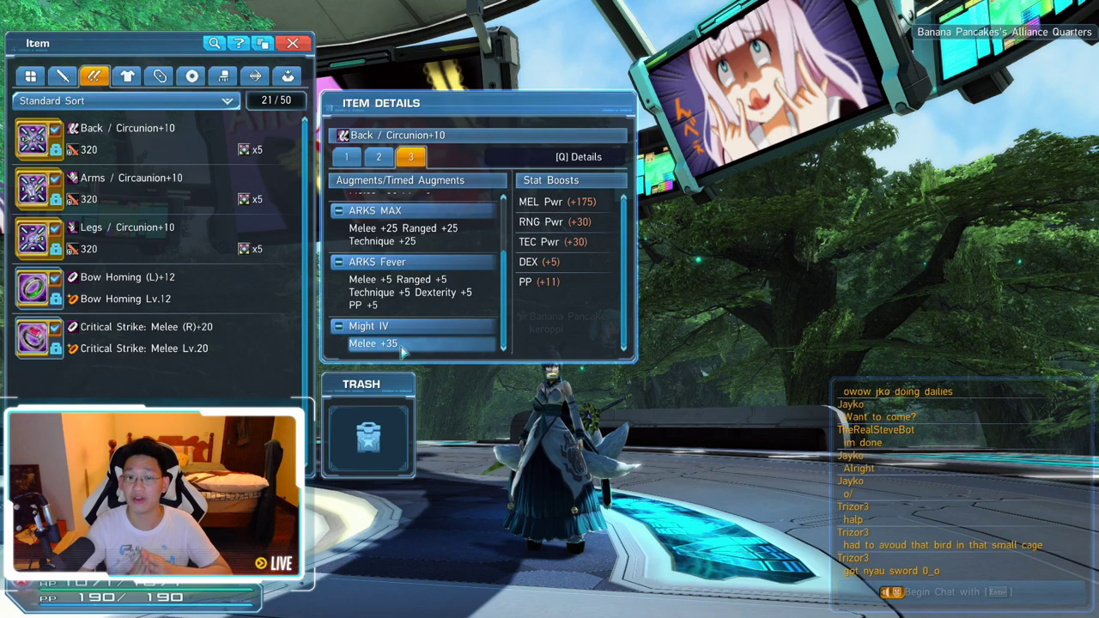
pyautogui.scroll(3, 417, 343)
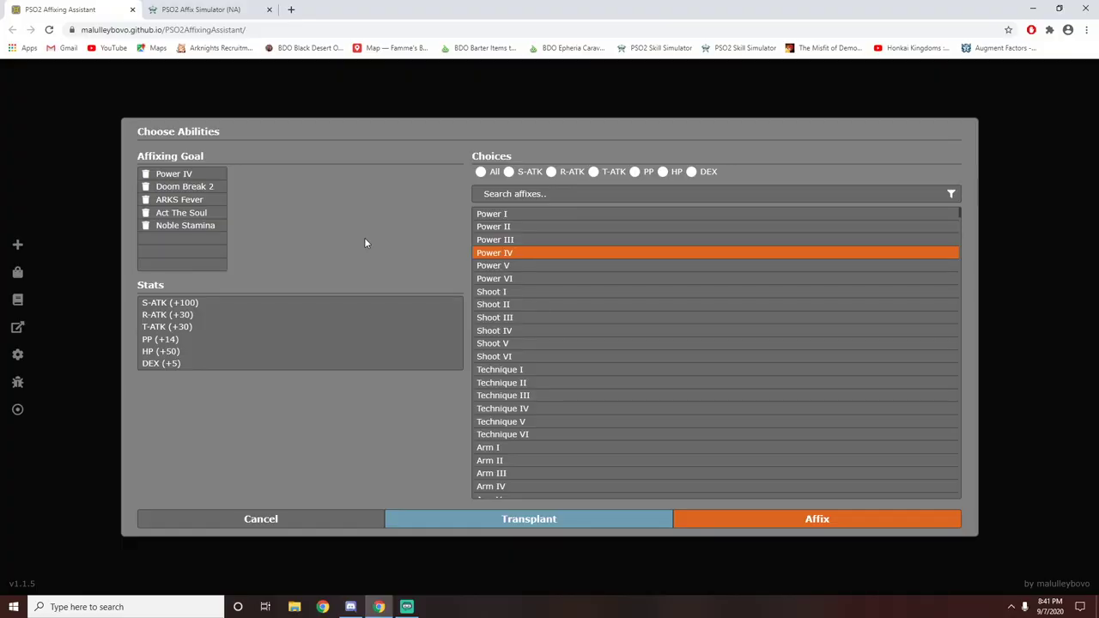
# - In the PSO2 Affixing Assistant, proceed to affixing the five chosen abilities and turn off Affix By Upslotting
pyautogui.click(850, 522)
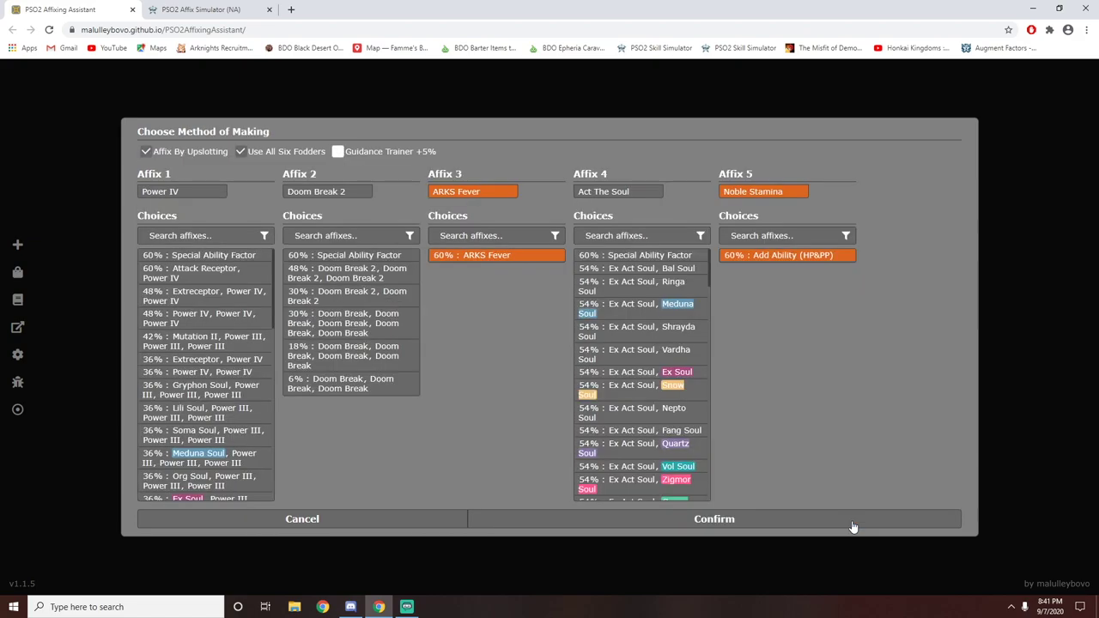
pyautogui.click(147, 153)
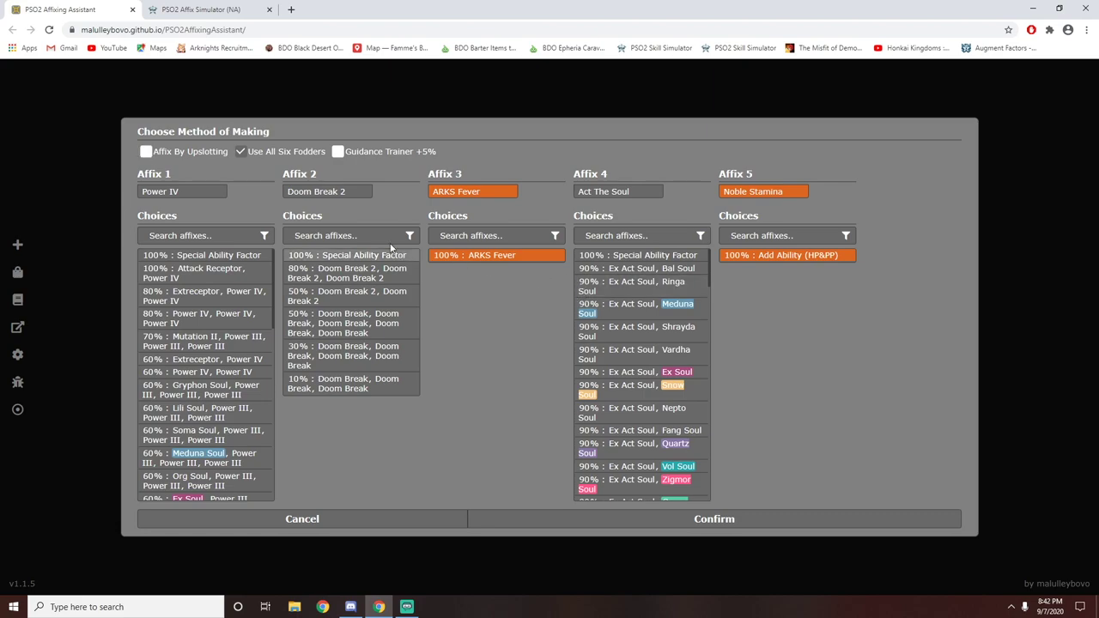
# - Choose the 70% Full Vegas Soul, Quartz Soul combination as the method of making Act The Soul
pyautogui.moveTo(210, 191)
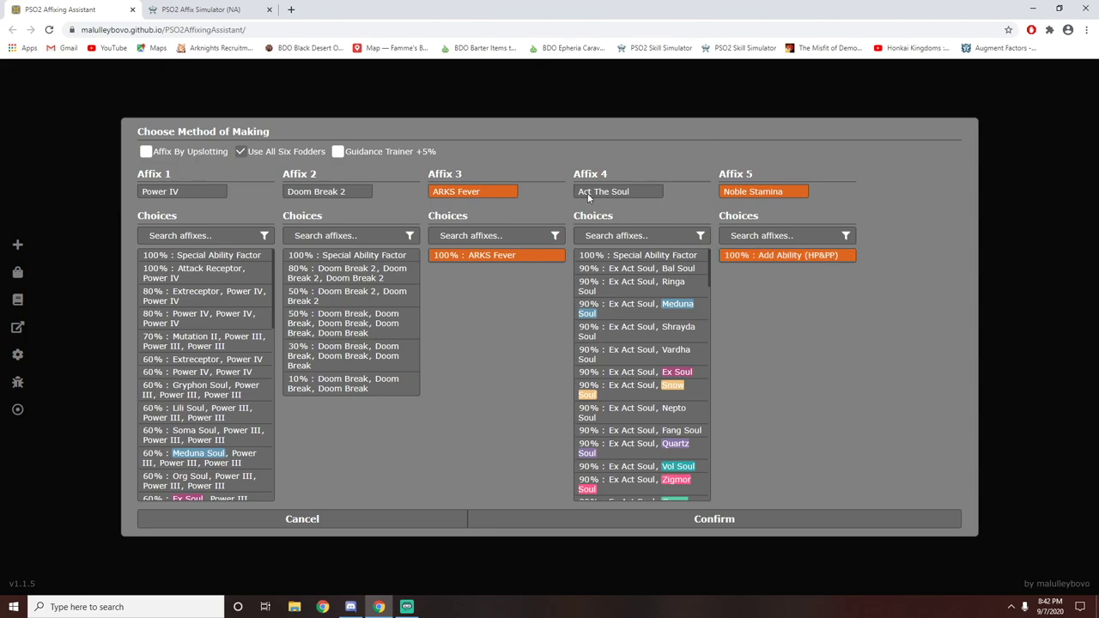
pyautogui.moveTo(598, 197)
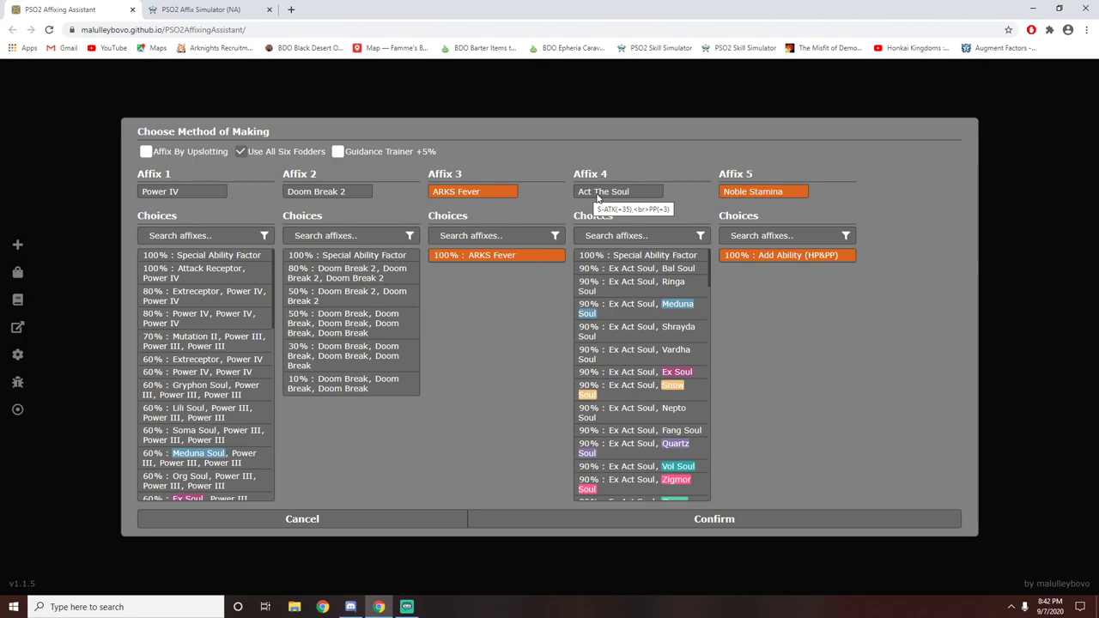
pyautogui.scroll(-1, 657, 270)
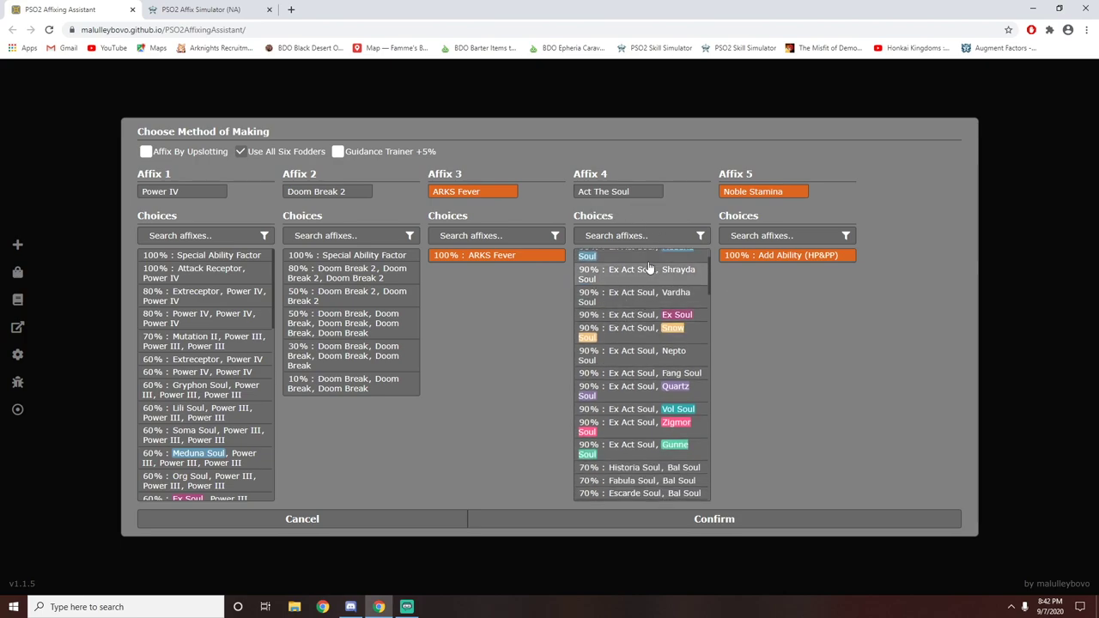
pyautogui.scroll(-7, 645, 446)
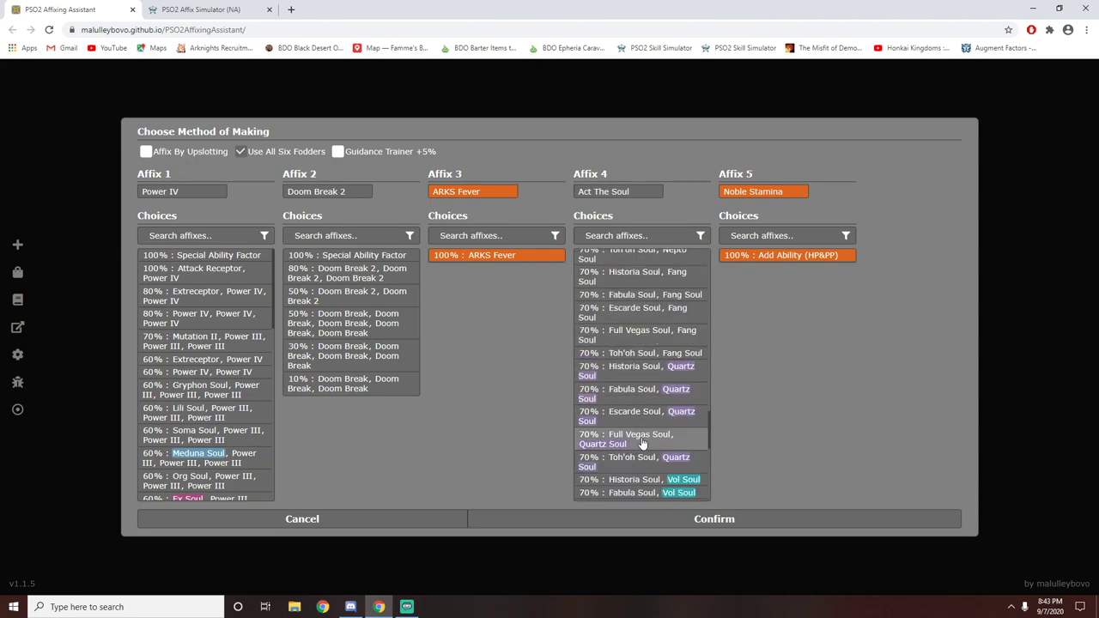
pyautogui.click(643, 443)
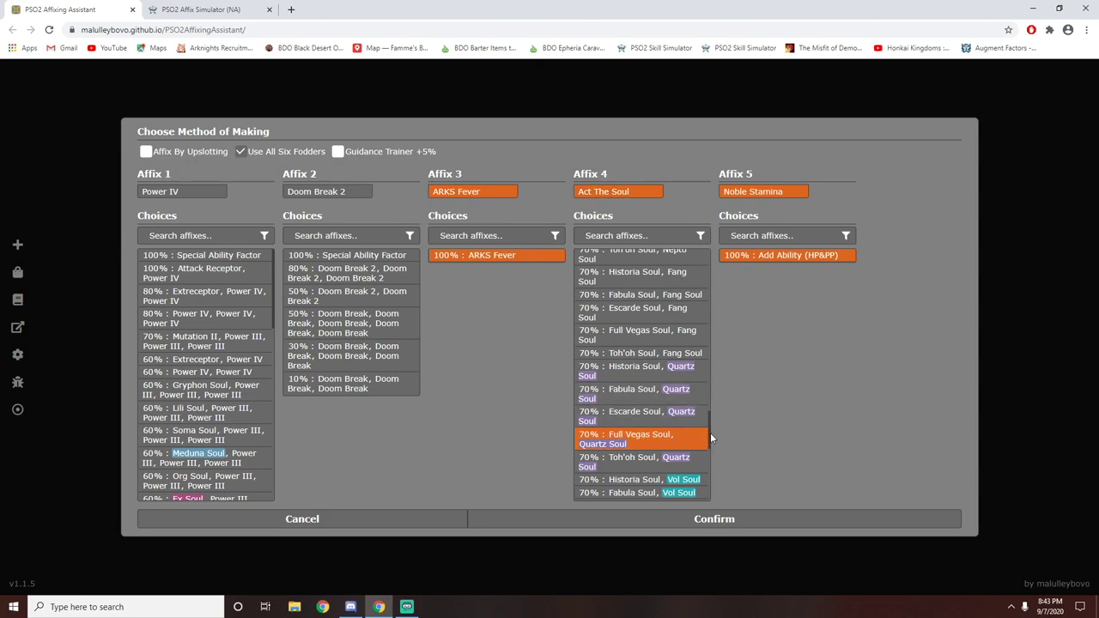
# - Choose the 80% triple Doom Break 2 method and the 60% Power IV, Power IV method, and confirm the methods of making
pyautogui.scroll(6, 627, 343)
pyautogui.scroll(5, 627, 344)
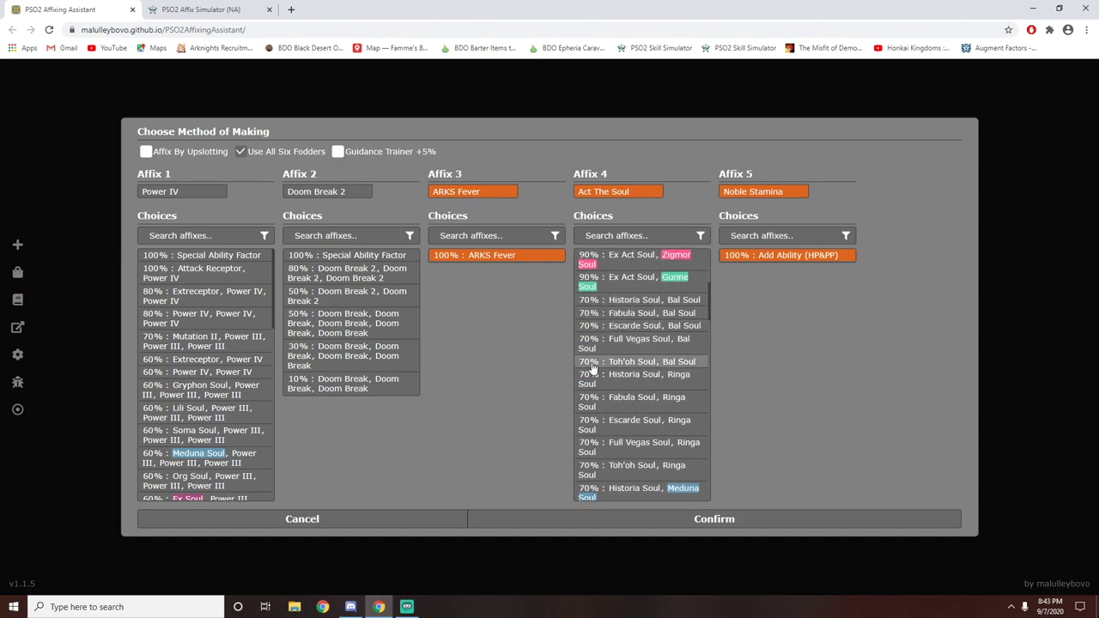
pyautogui.scroll(3, 601, 365)
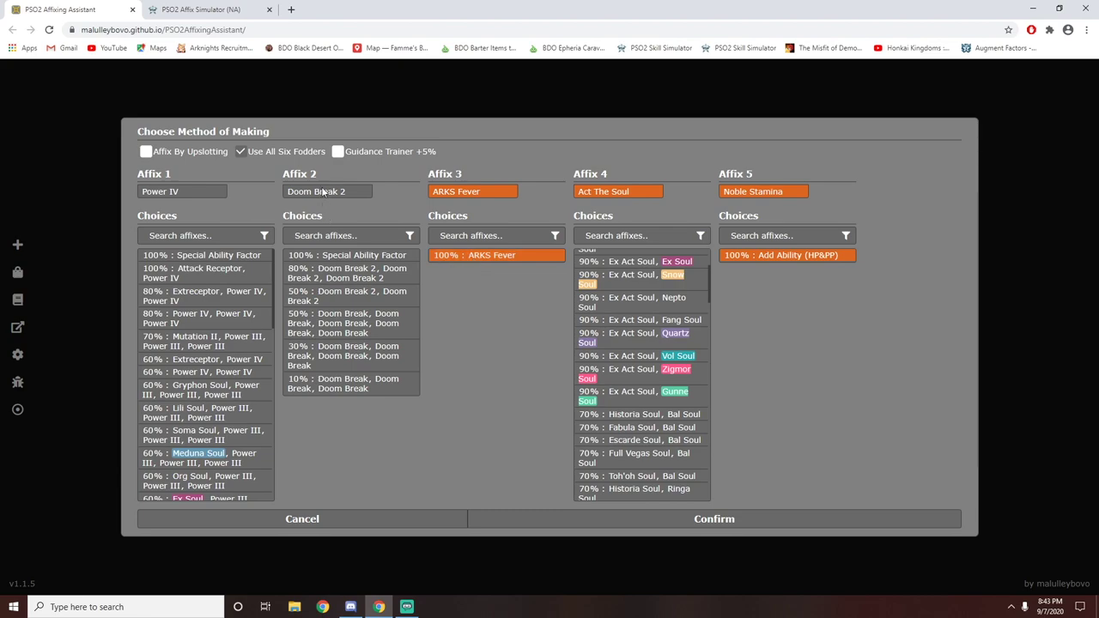
pyautogui.moveTo(322, 194)
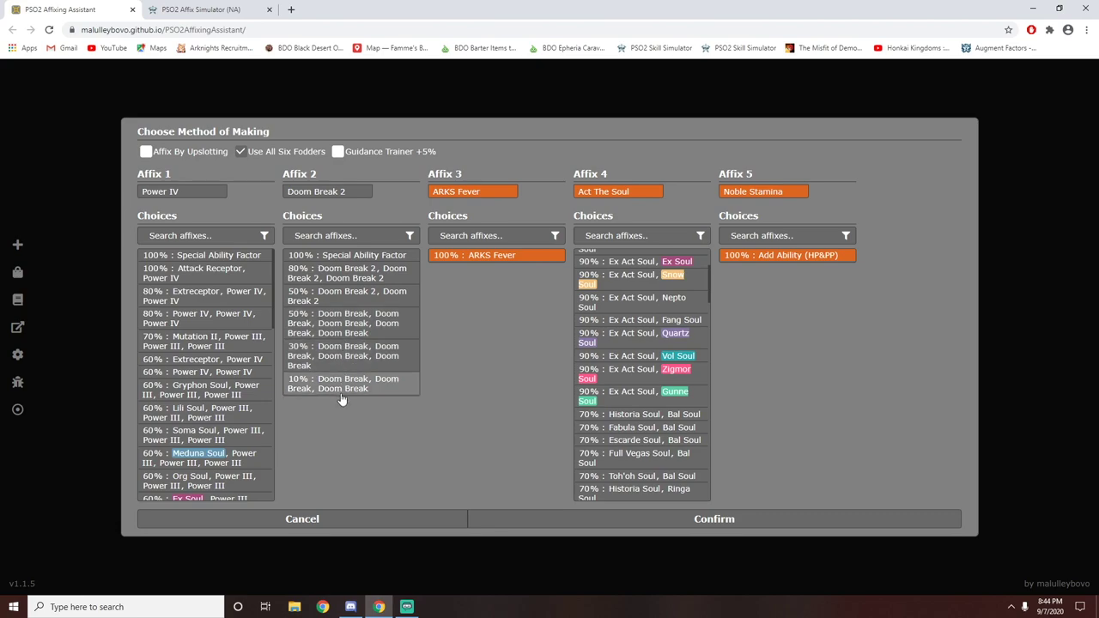
pyautogui.click(345, 276)
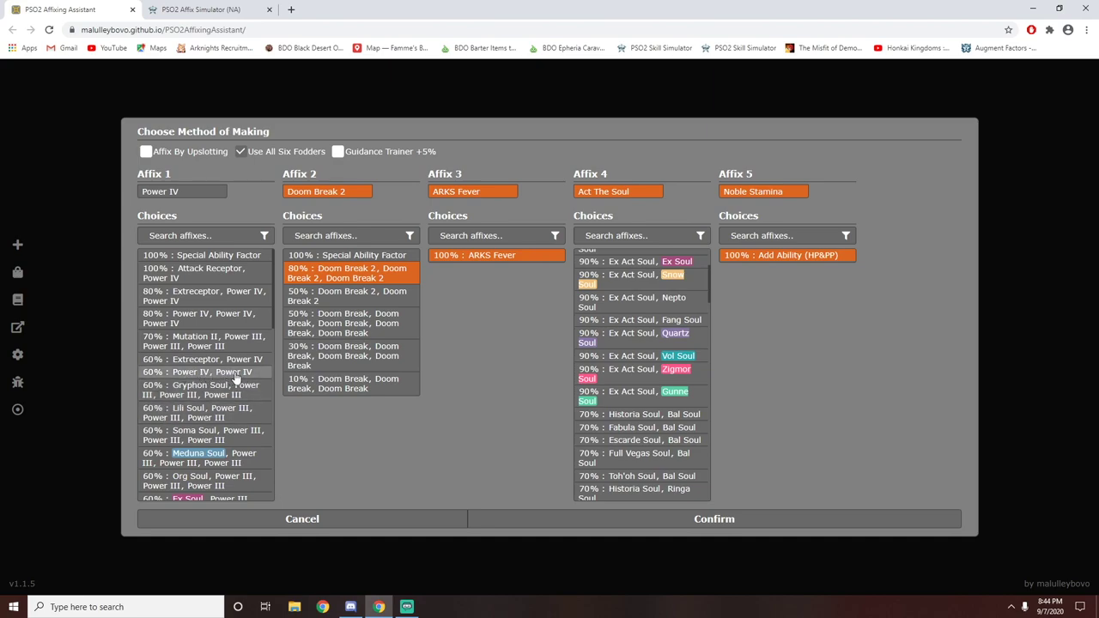
pyautogui.click(194, 375)
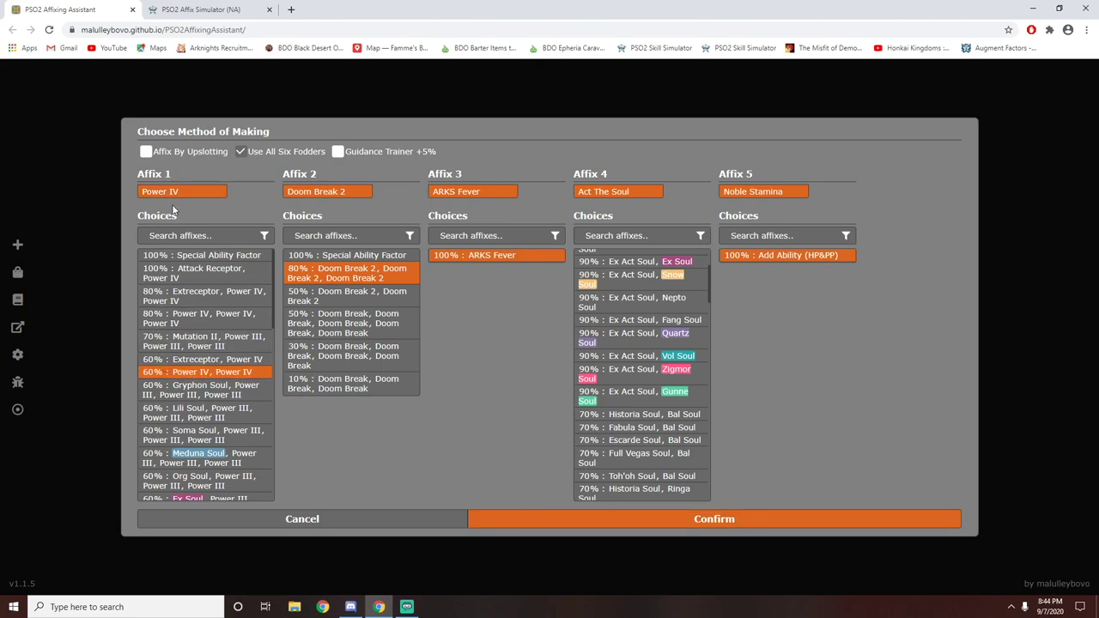
pyautogui.click(687, 522)
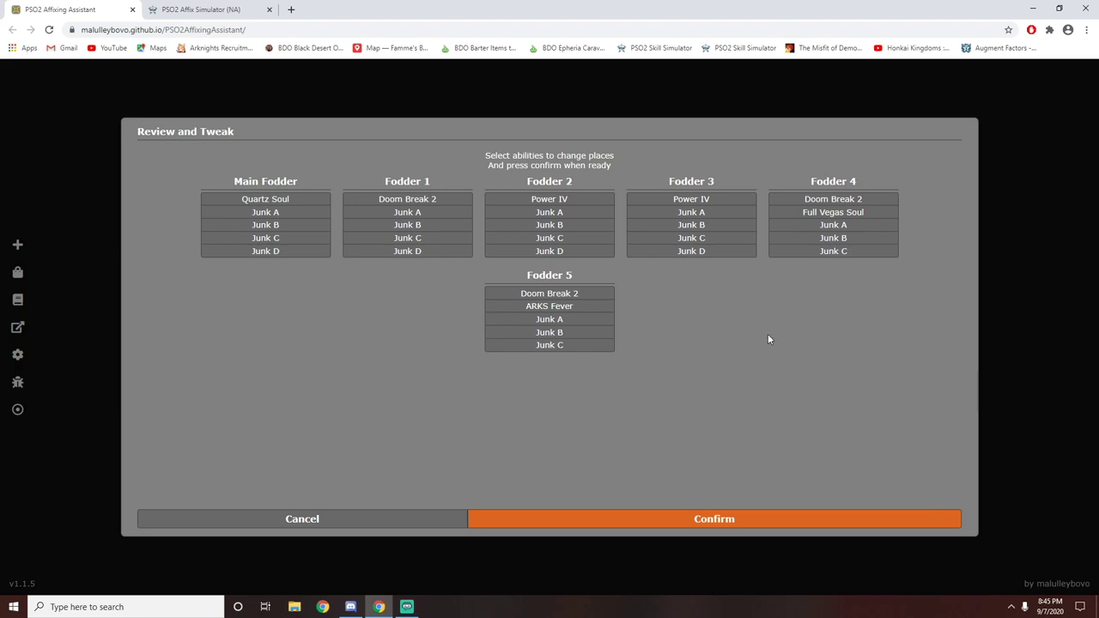
pyautogui.click(570, 309)
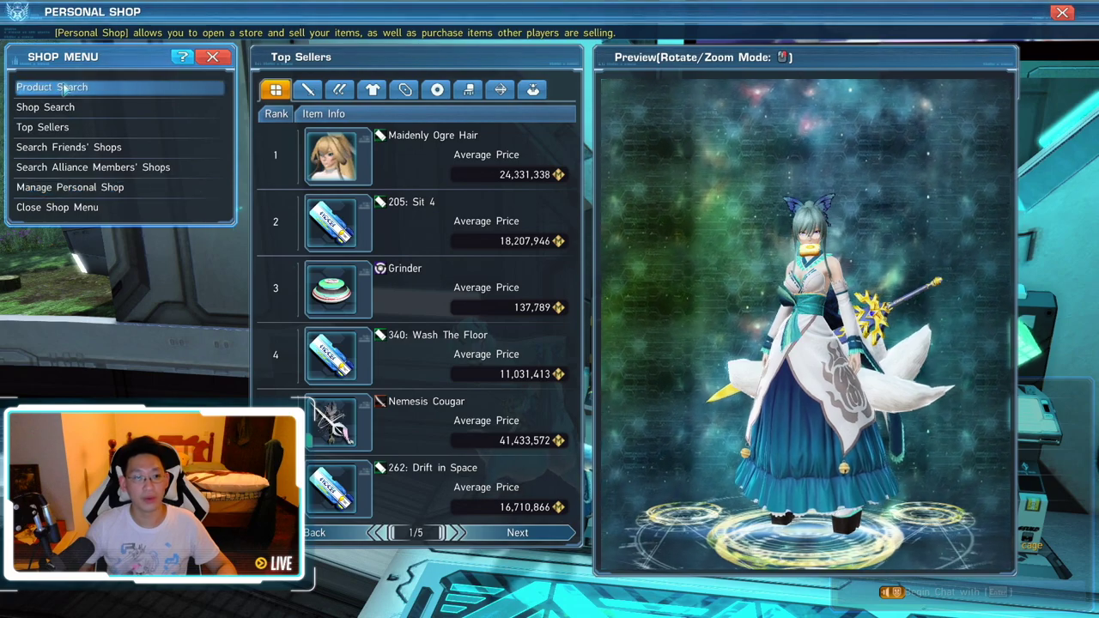
# - In Phantasy Star Online 2, open the personal shop's product search and limit it to Units with 5 augments
pyautogui.click(73, 89)
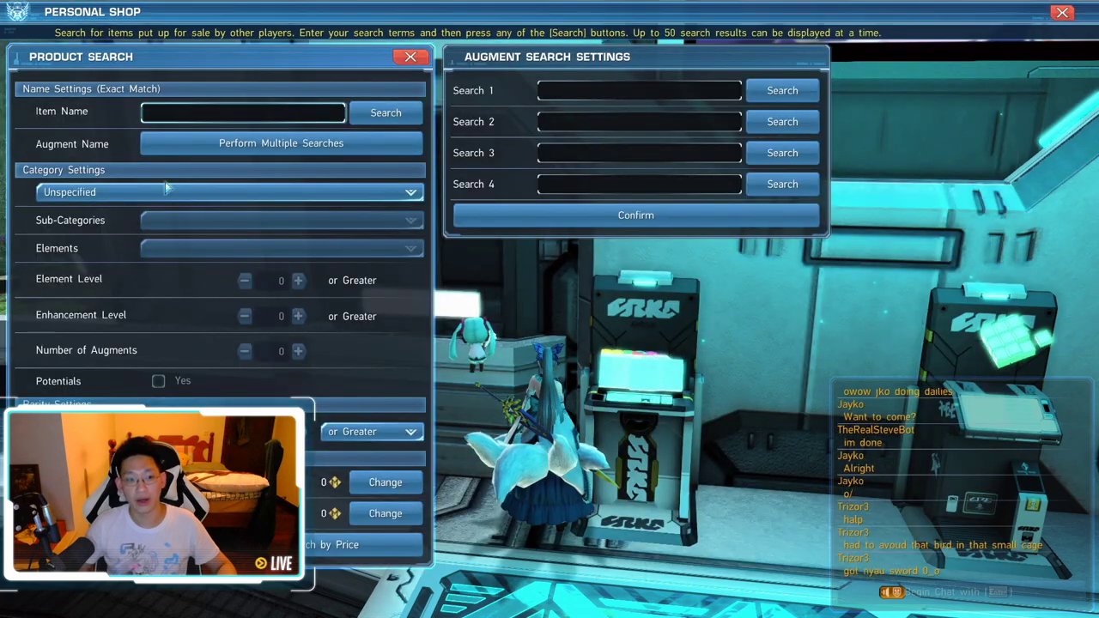
pyautogui.click(171, 193)
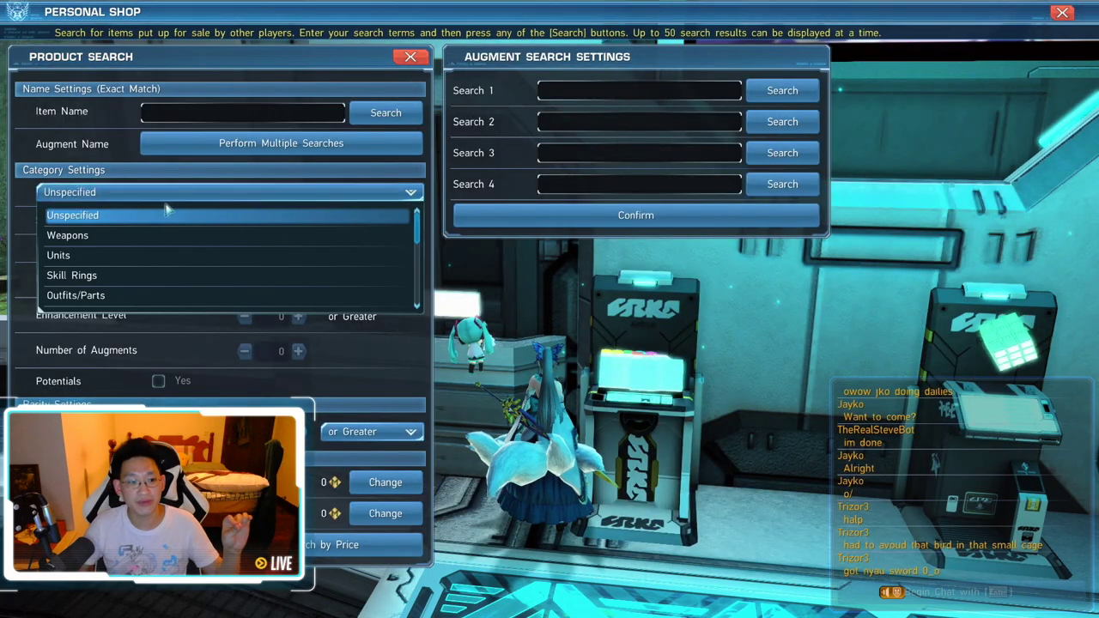
pyautogui.click(121, 257)
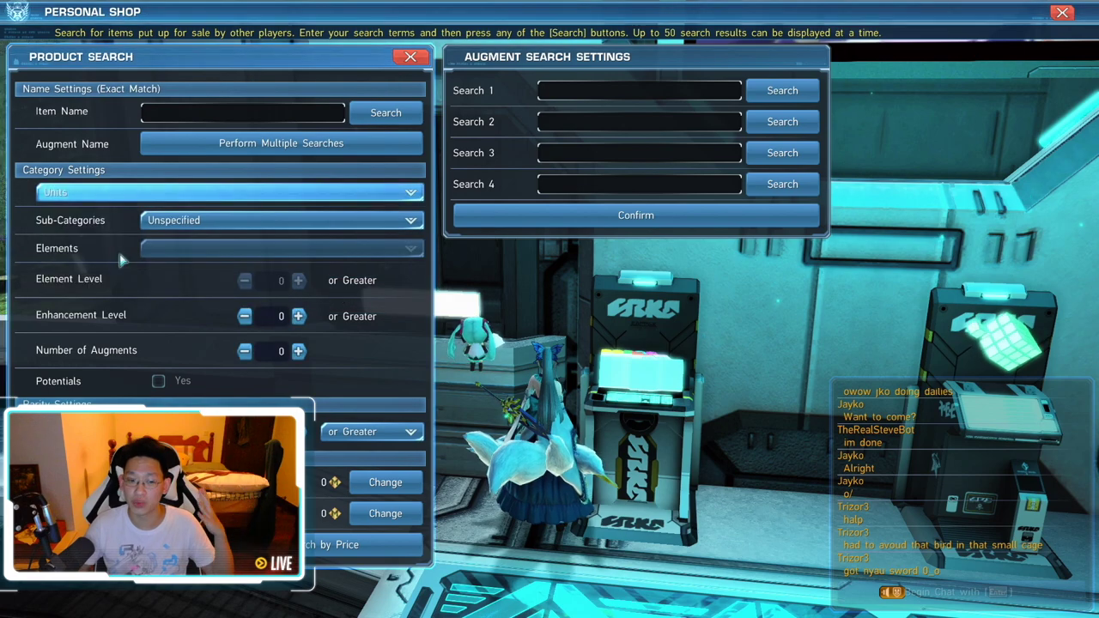
pyautogui.click(298, 351)
pyautogui.click(298, 351)
pyautogui.click(298, 351)
pyautogui.click(298, 351)
pyautogui.click(298, 351)
# - Search the shop by price for units carrying both the Doom Break II and ARKS Fever augments
pyautogui.click(542, 90)
pyautogui.write('doom')
pyautogui.press('Return')
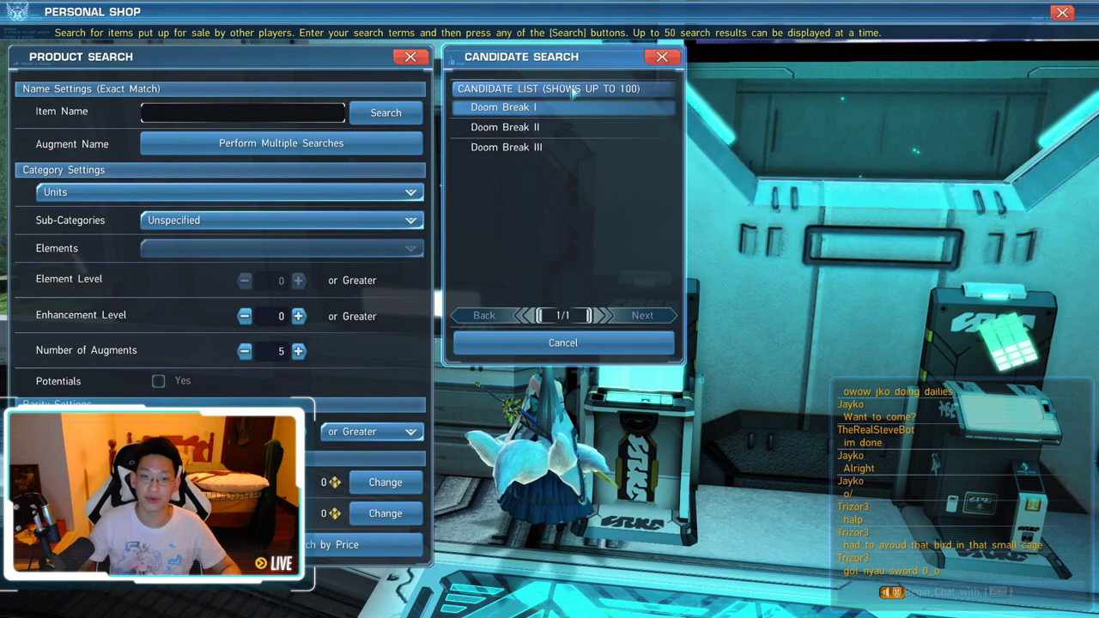
pyautogui.click(539, 126)
pyautogui.click(611, 122)
pyautogui.write('arks')
pyautogui.press('Return')
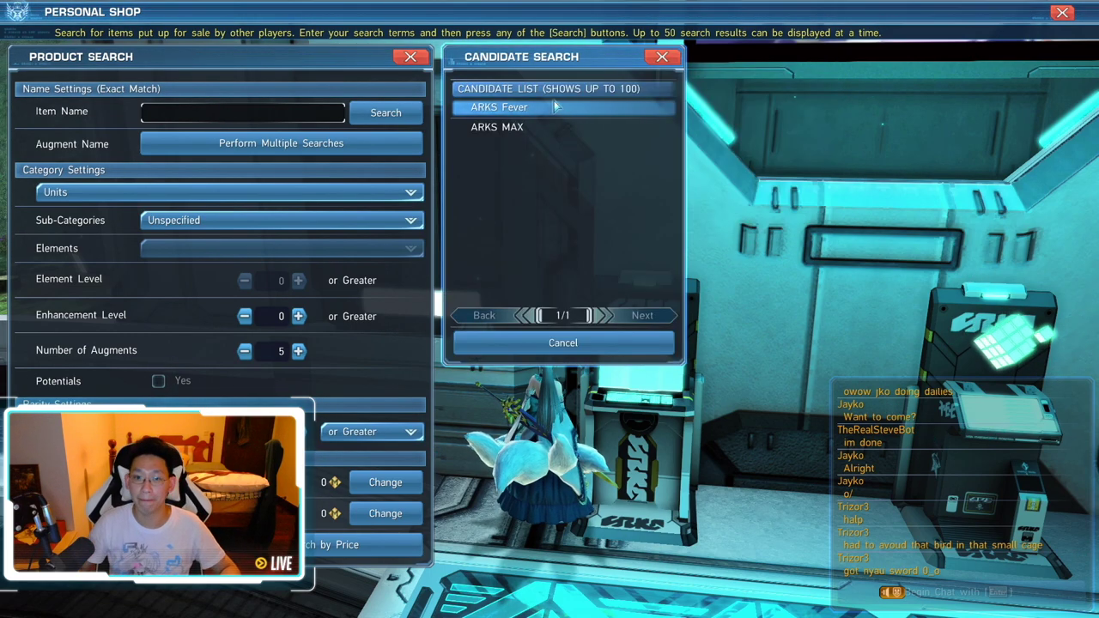
pyautogui.press('Return')
pyautogui.click(344, 544)
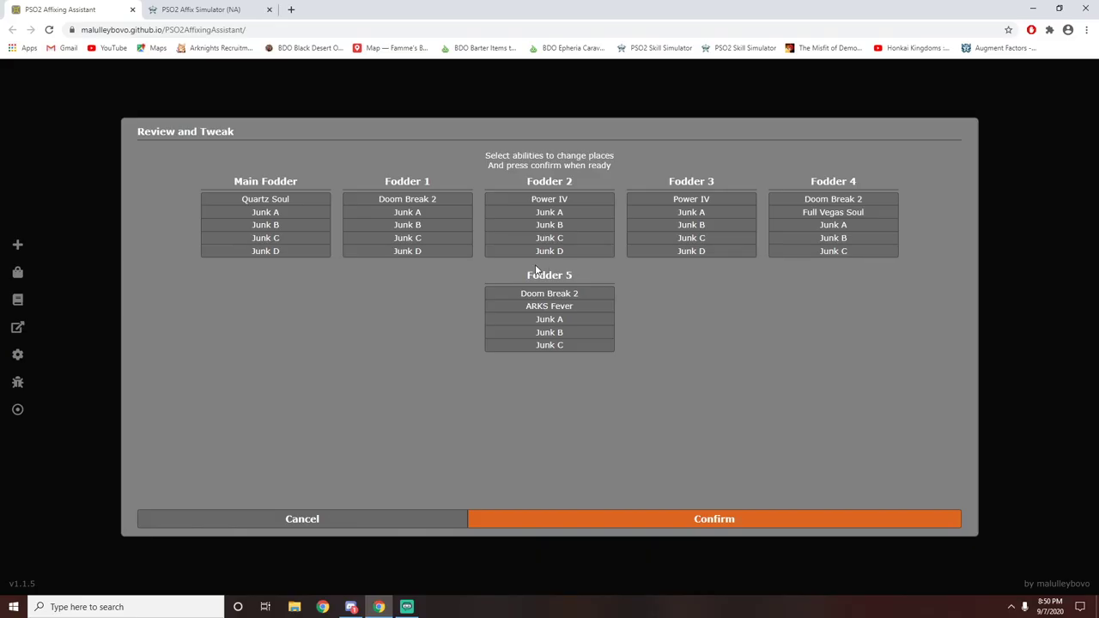
# - In the PSO2 Affixing Assistant, swap ARKS Fever from Fodder 5 and Power IV from Fodder 2 into the main fodder
pyautogui.moveTo(580, 315)
pyautogui.click(581, 306)
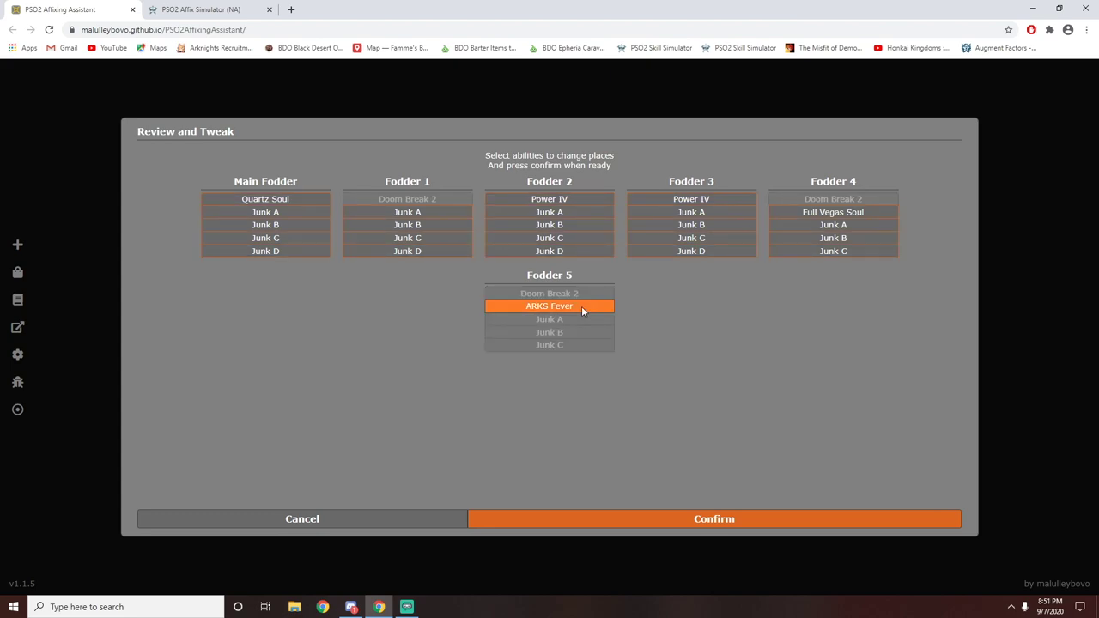
pyautogui.click(292, 215)
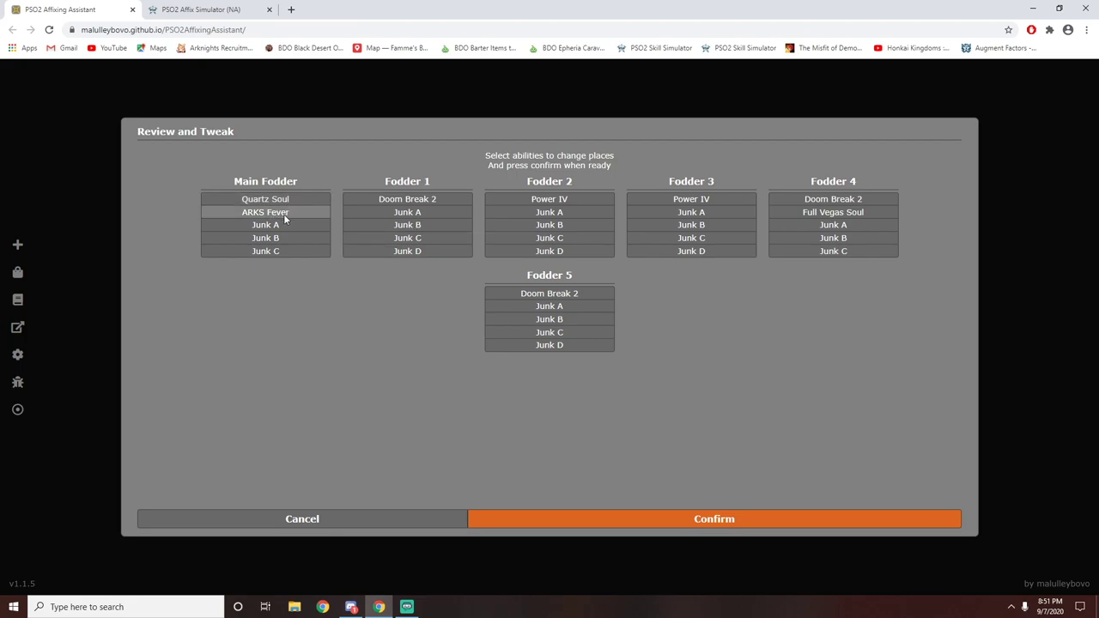
pyautogui.moveTo(283, 214)
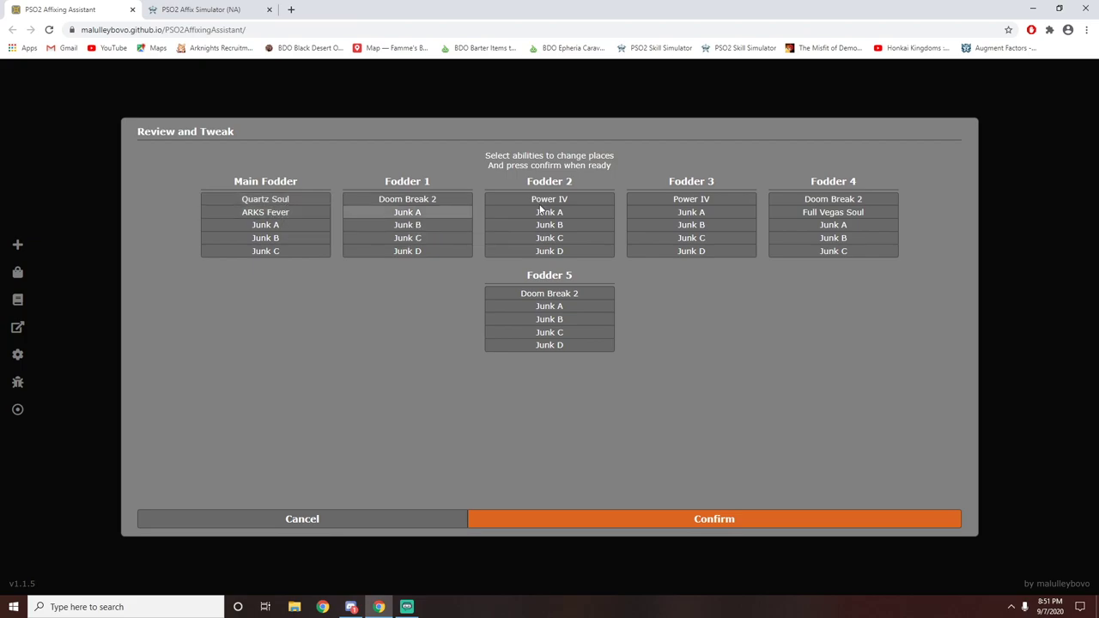
pyautogui.moveTo(552, 206)
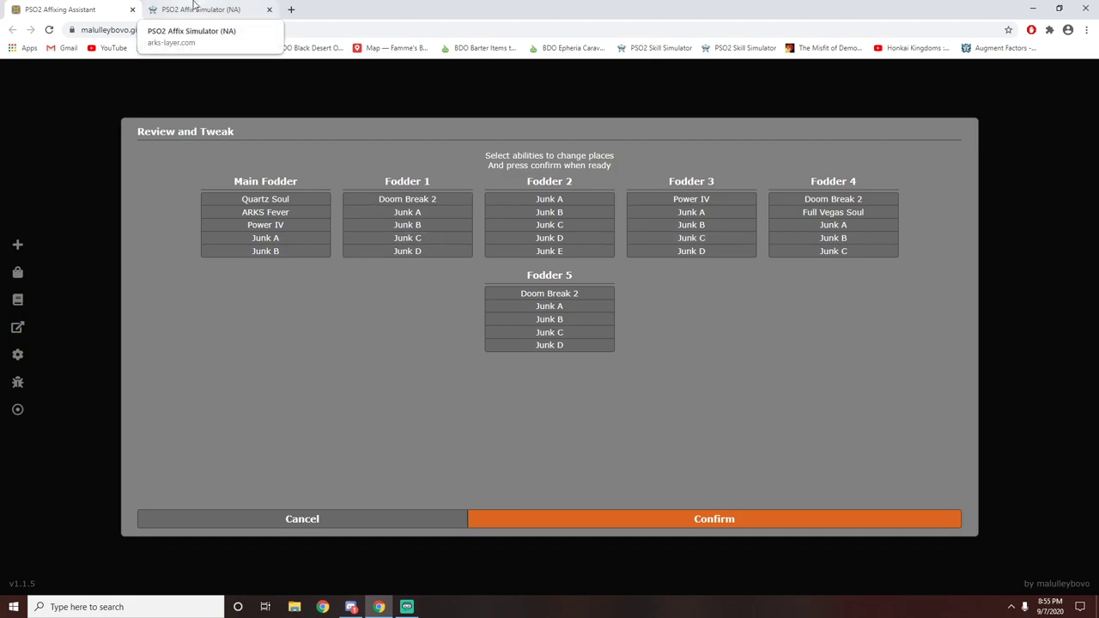
# - Compare the fodder layout with the PSO2 Affix Simulator and move Eastern Soul from Fodder 2 to Fodder 4 there
pyautogui.click(195, 8)
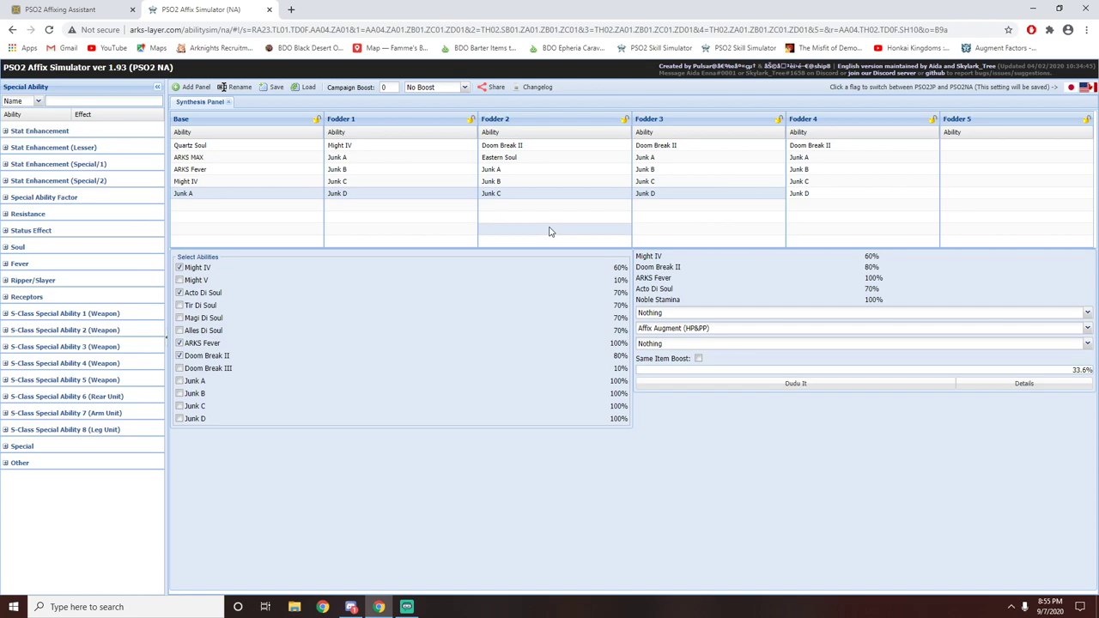
pyautogui.hotkey('ctrl', 'Tab')
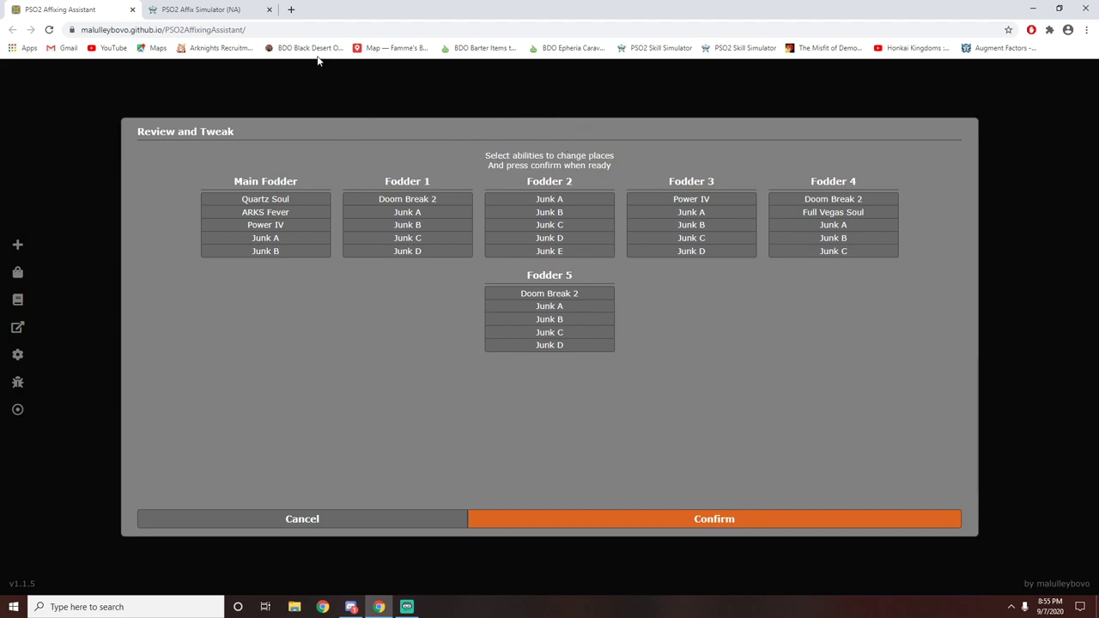
pyautogui.hotkey('ctrl', 'Tab')
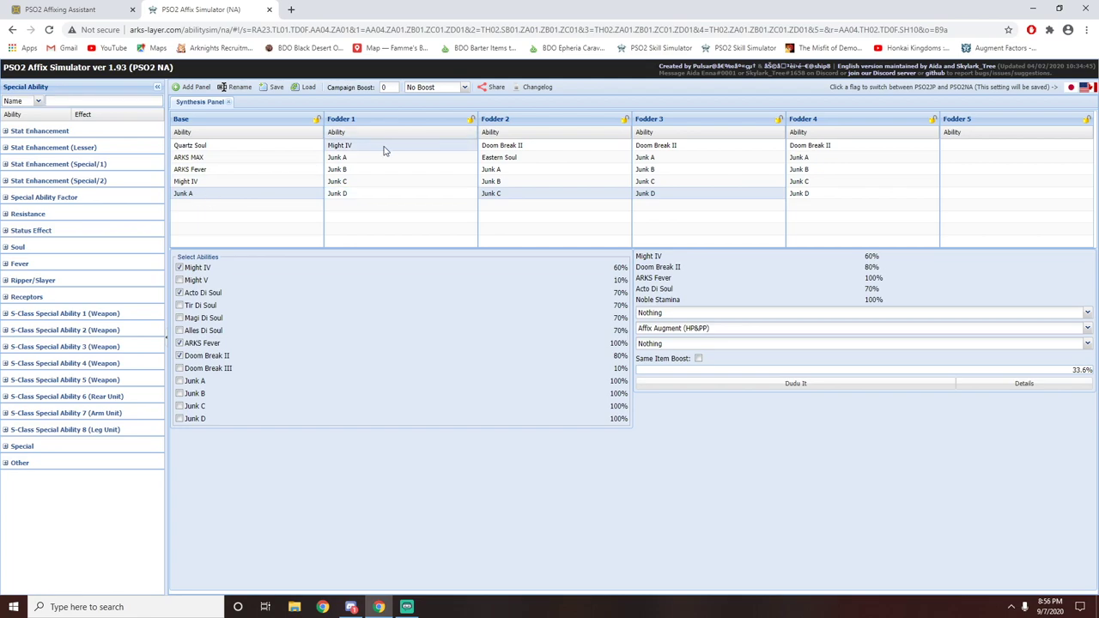
pyautogui.click(352, 150)
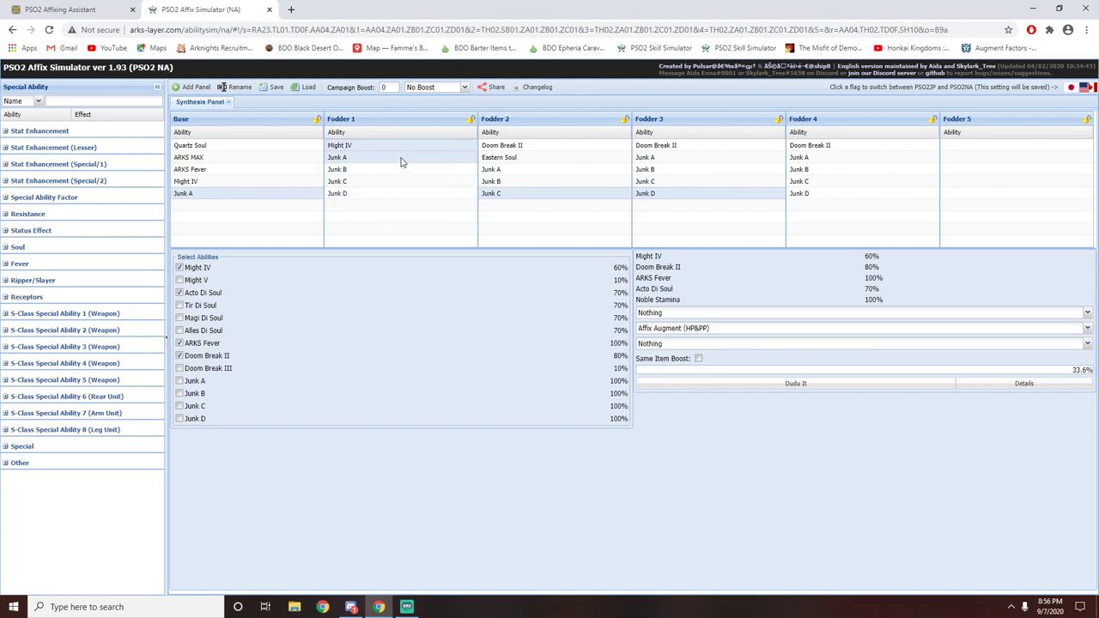
pyautogui.click(581, 130)
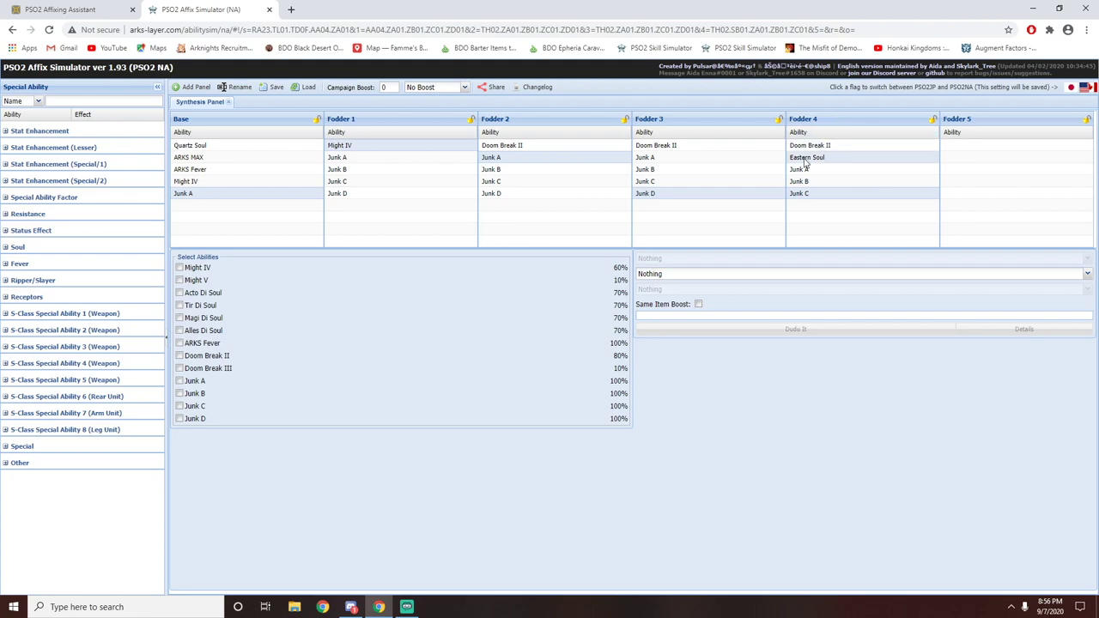
# - Filter the special abilities by "soul" and examine the Soul group, including the Acto Di Soul recipe and its compatible souls
pyautogui.click(88, 102)
pyautogui.write('s')
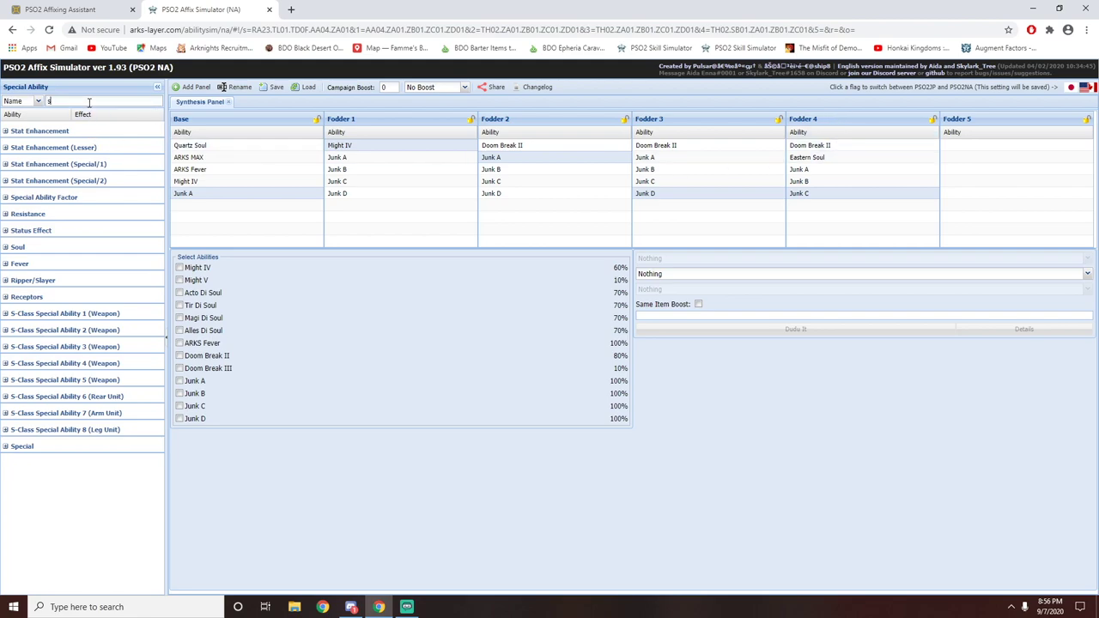
pyautogui.write('oul')
pyautogui.click(47, 130)
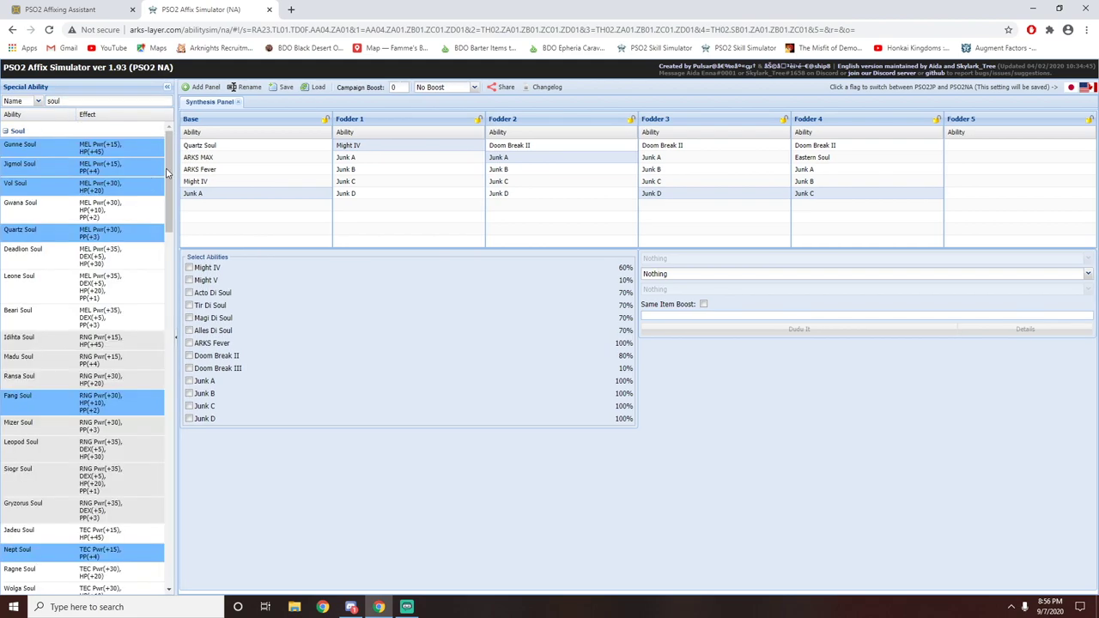
pyautogui.scroll(-15, 163, 175)
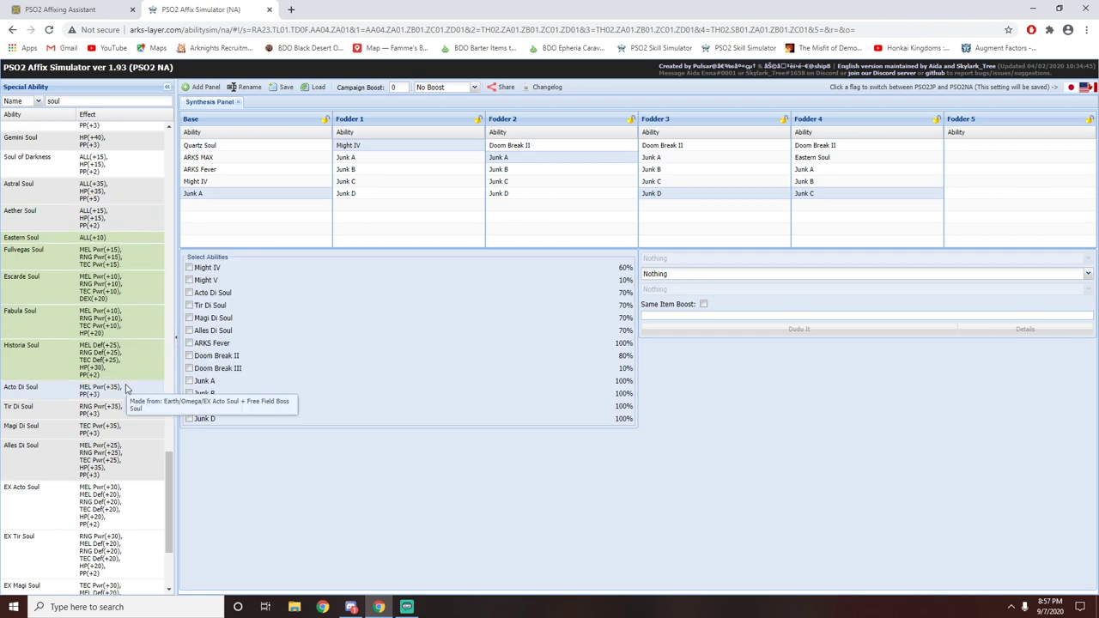
pyautogui.scroll(-3, 122, 388)
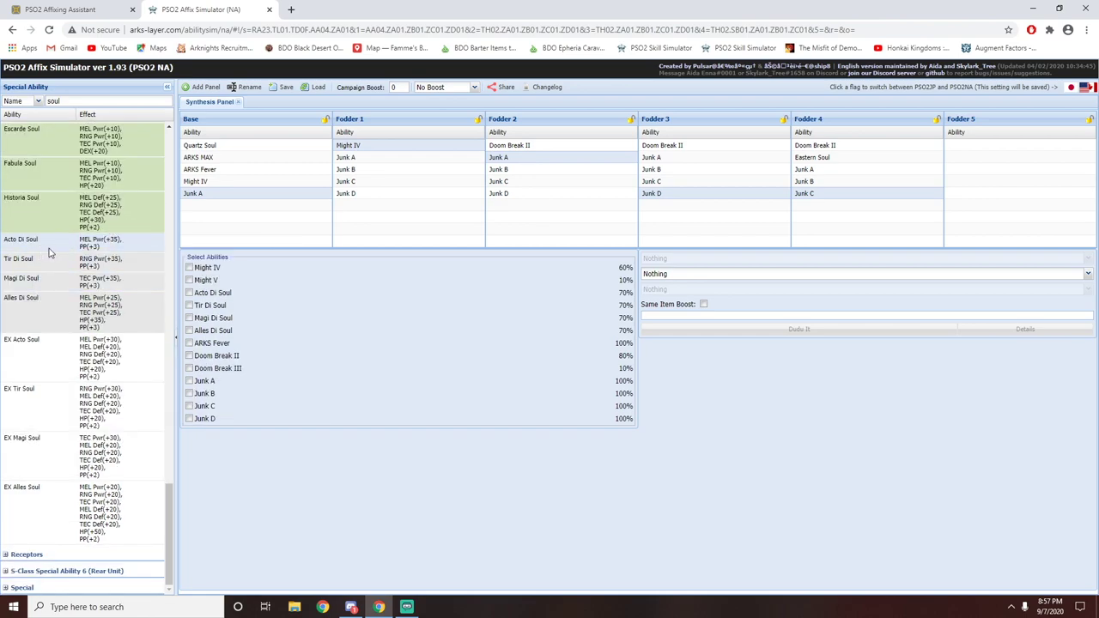
pyautogui.moveTo(168, 494); pyautogui.dragTo(168, 445)
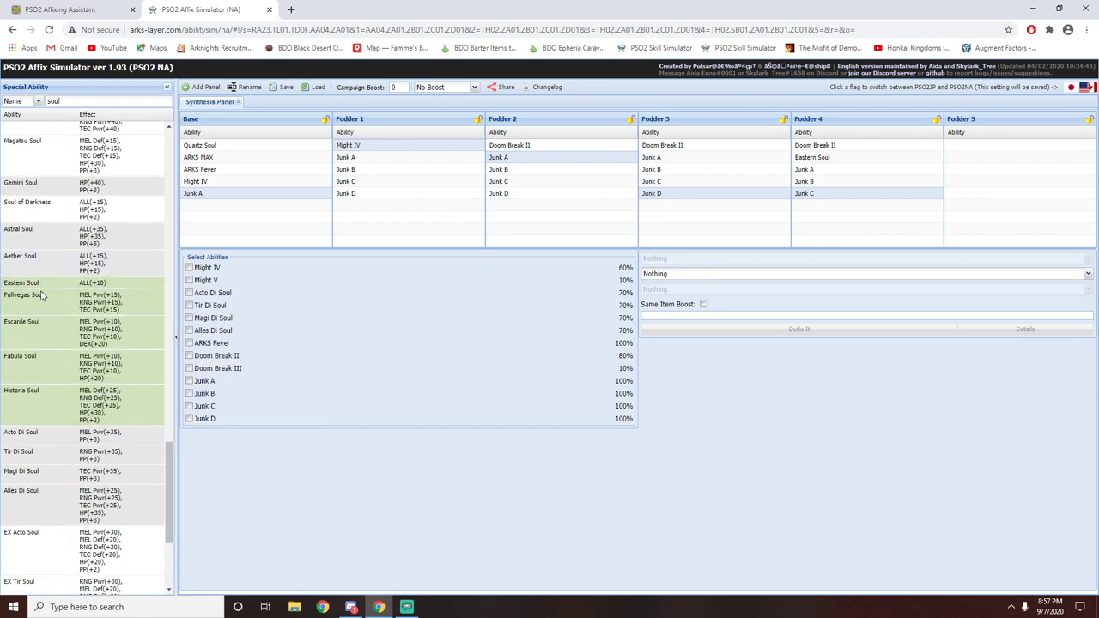
pyautogui.moveTo(170, 473); pyautogui.dragTo(155, 151)
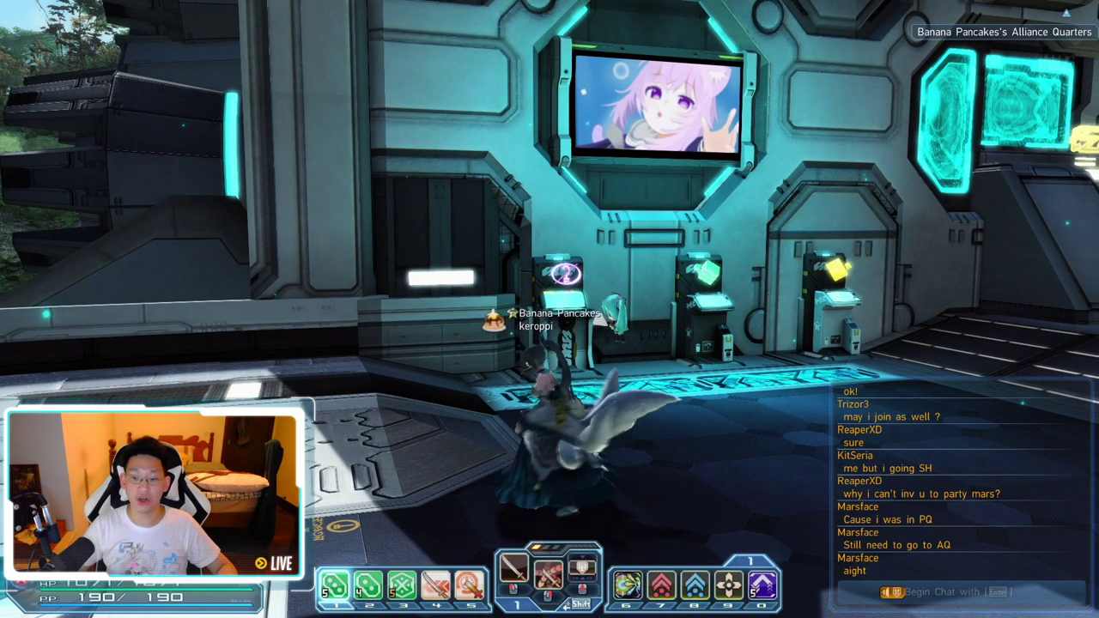
# - In Phantasy Star Online 2, open the Visiphone's personal shop product search and restrict it to Units with 5 augments
pyautogui.press('w')
pyautogui.press('e')
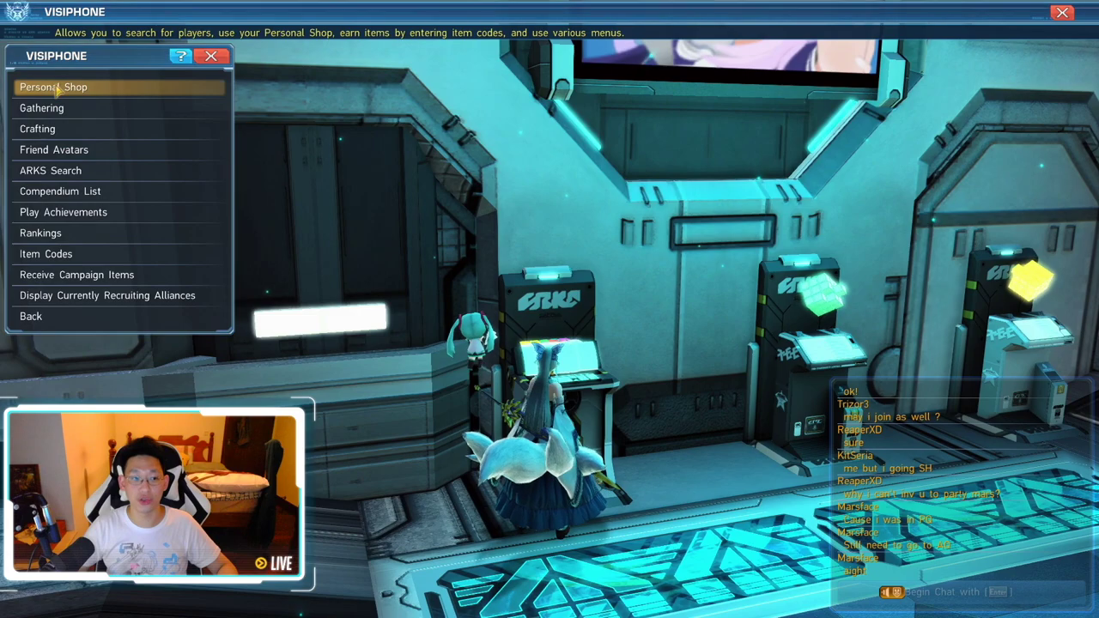
pyautogui.click(56, 89)
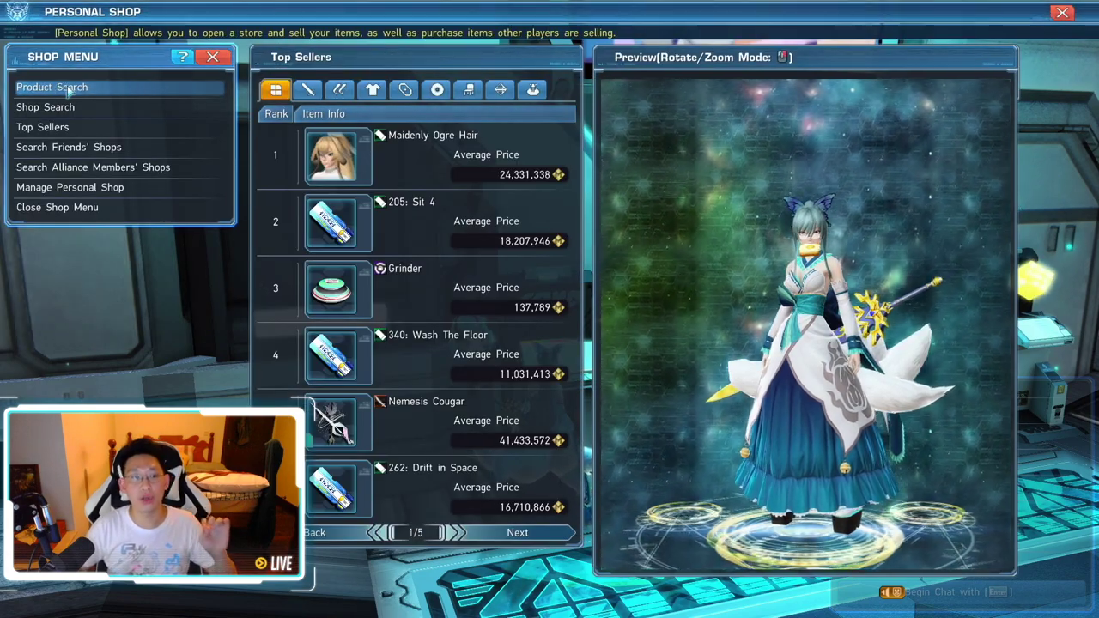
pyautogui.click(68, 90)
pyautogui.click(102, 192)
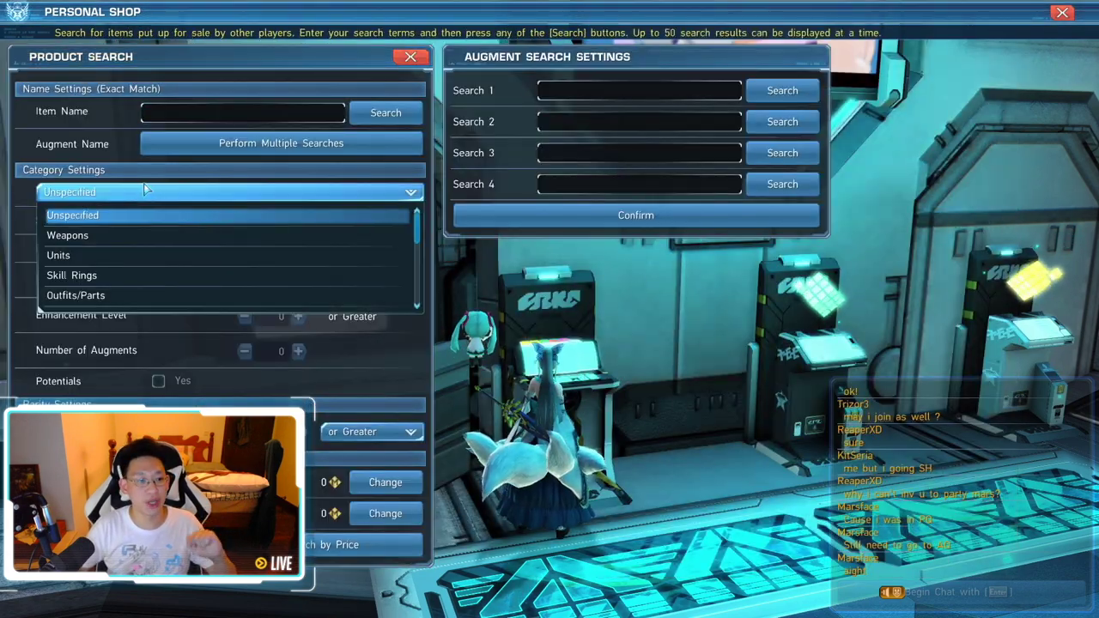
pyautogui.click(102, 255)
pyautogui.click(298, 351)
pyautogui.click(298, 351)
pyautogui.click(297, 351)
pyautogui.click(298, 351)
pyautogui.click(298, 352)
# - Set Doom Break II as the first augment search term and search the matching units by price
pyautogui.click(595, 89)
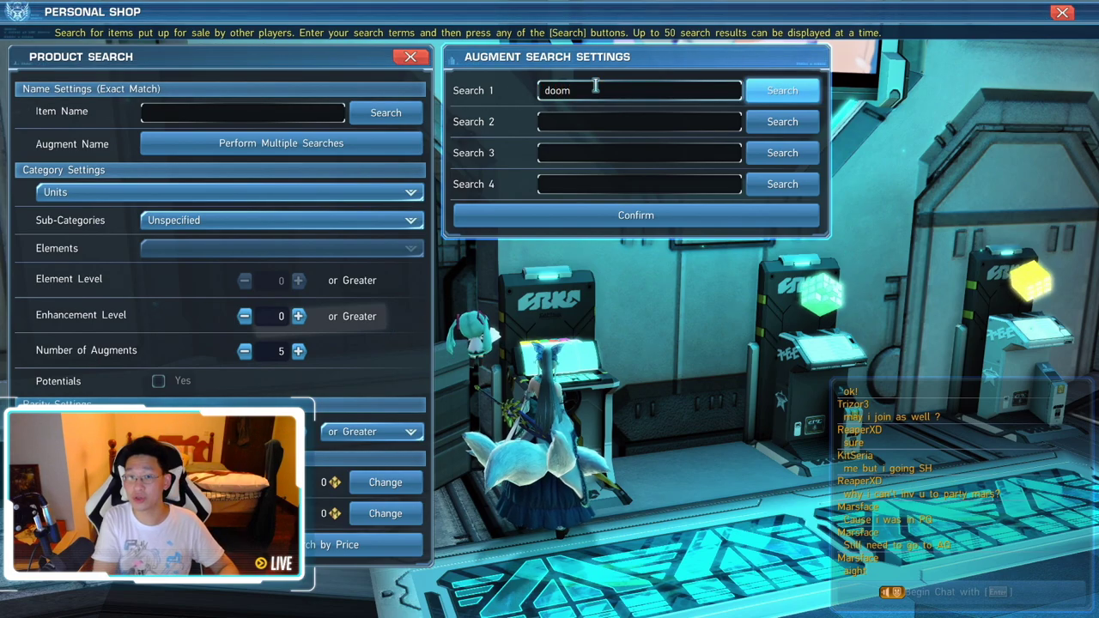
pyautogui.press('Return')
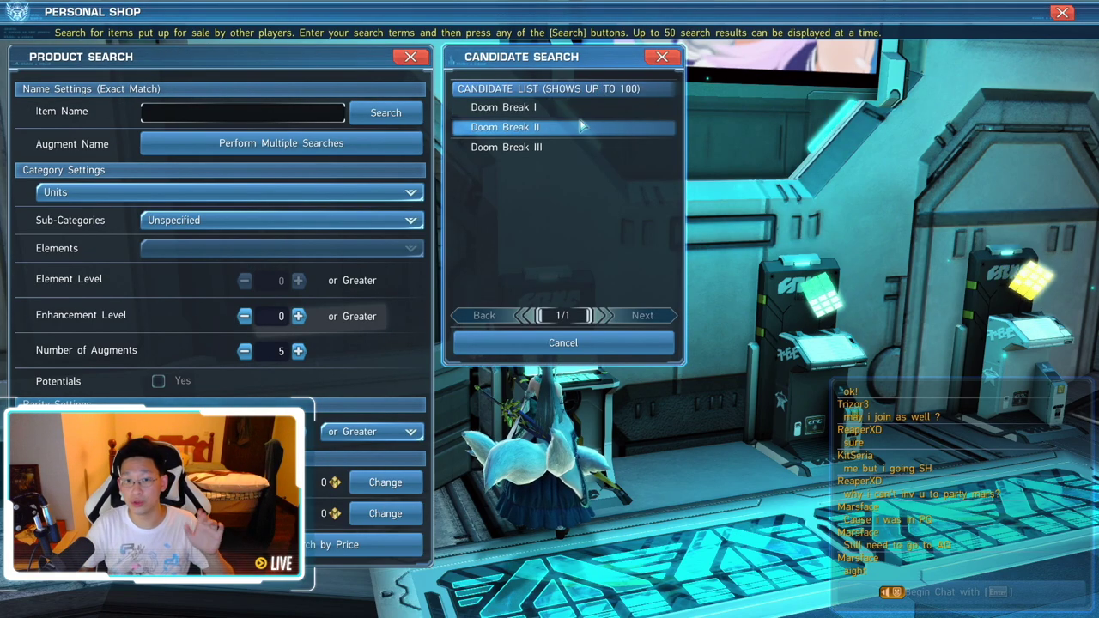
pyautogui.click(580, 127)
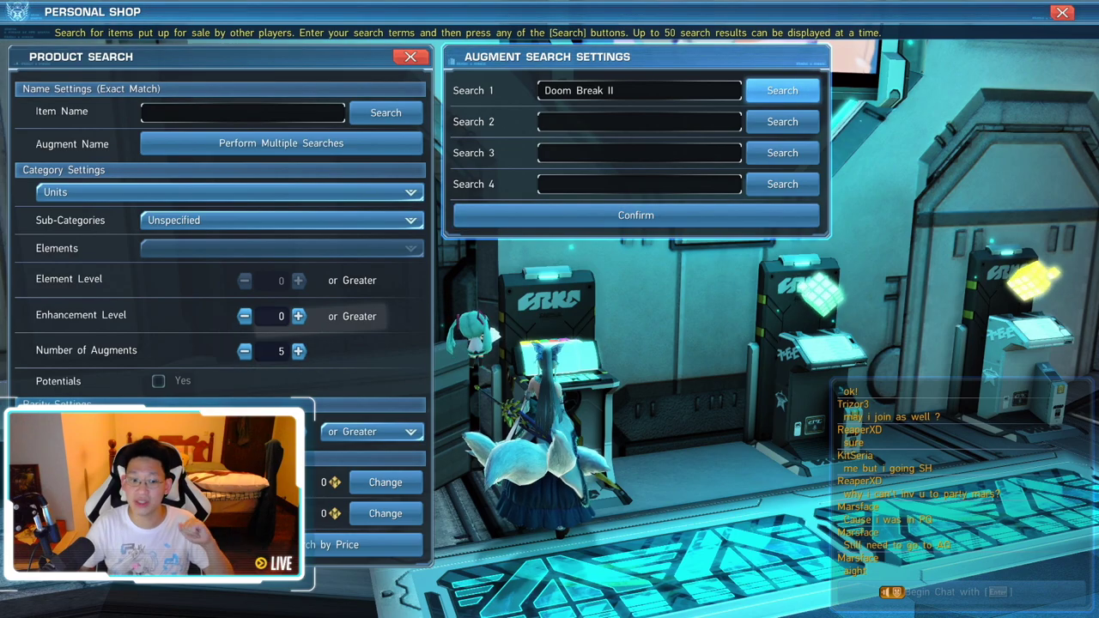
pyautogui.click(369, 544)
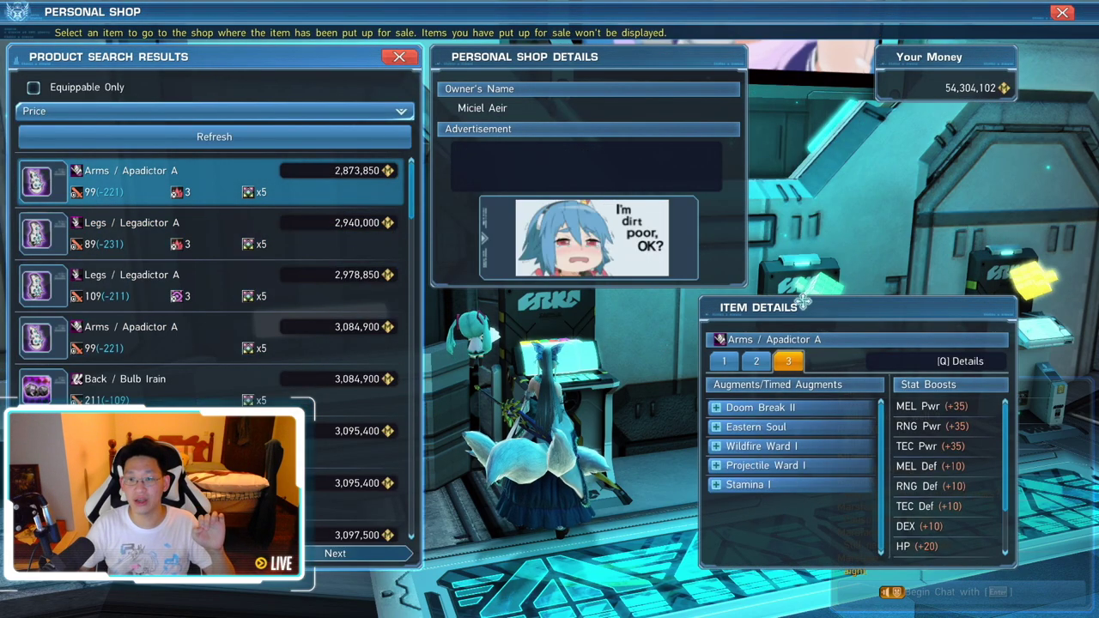
# - Move the item details clear of the chat and read the Eastern Soul augment description on the Arms / Apadictor A listing
pyautogui.moveTo(804, 302); pyautogui.dragTo(856, 114)
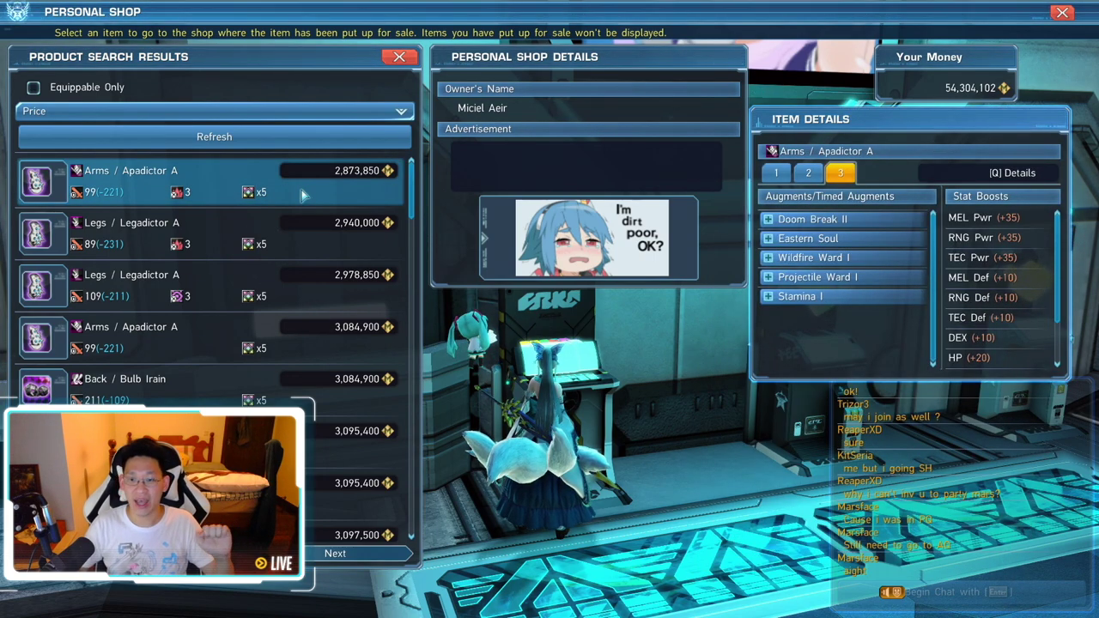
pyautogui.click(820, 240)
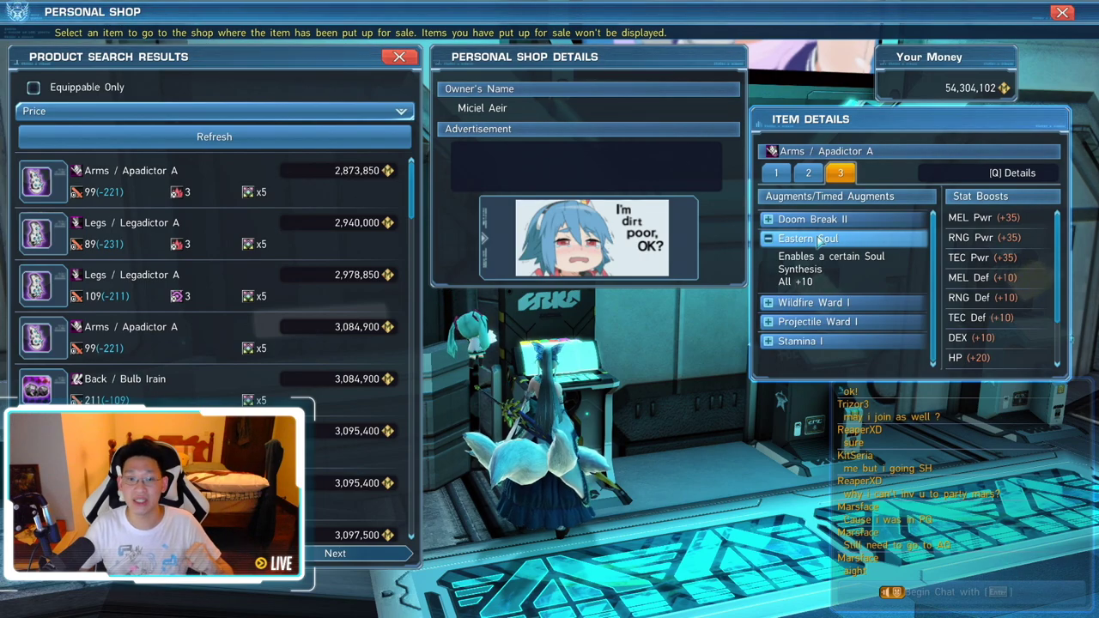
pyautogui.click(820, 240)
# - Buy one Arms / Apadictor A with Doom Break II and Eastern Soul from the 2,873,850 Meseta listing
pyautogui.click(288, 198)
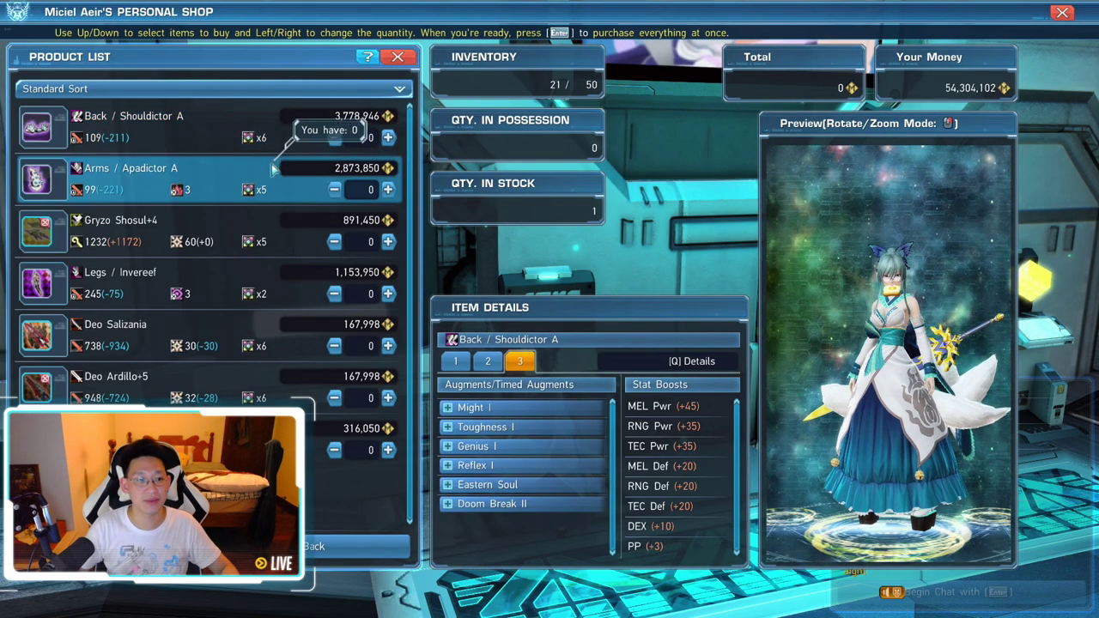
pyautogui.press('Return')
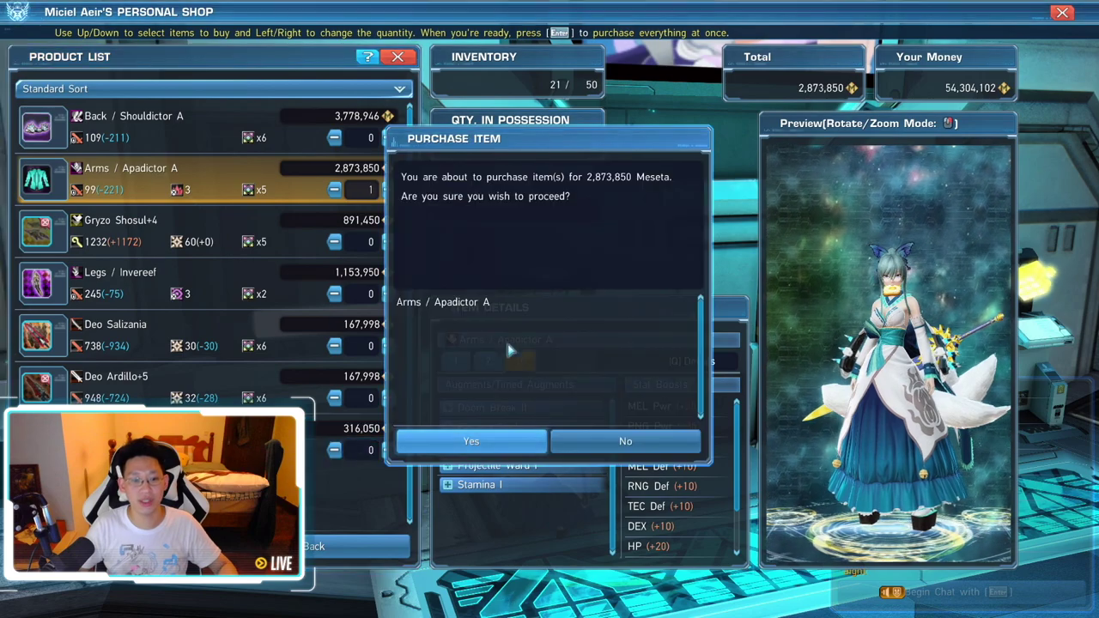
pyautogui.click(471, 440)
# - Send the Apadictor A seller a Kudos with the comment "tyty" and return to the product search results
pyautogui.click(455, 341)
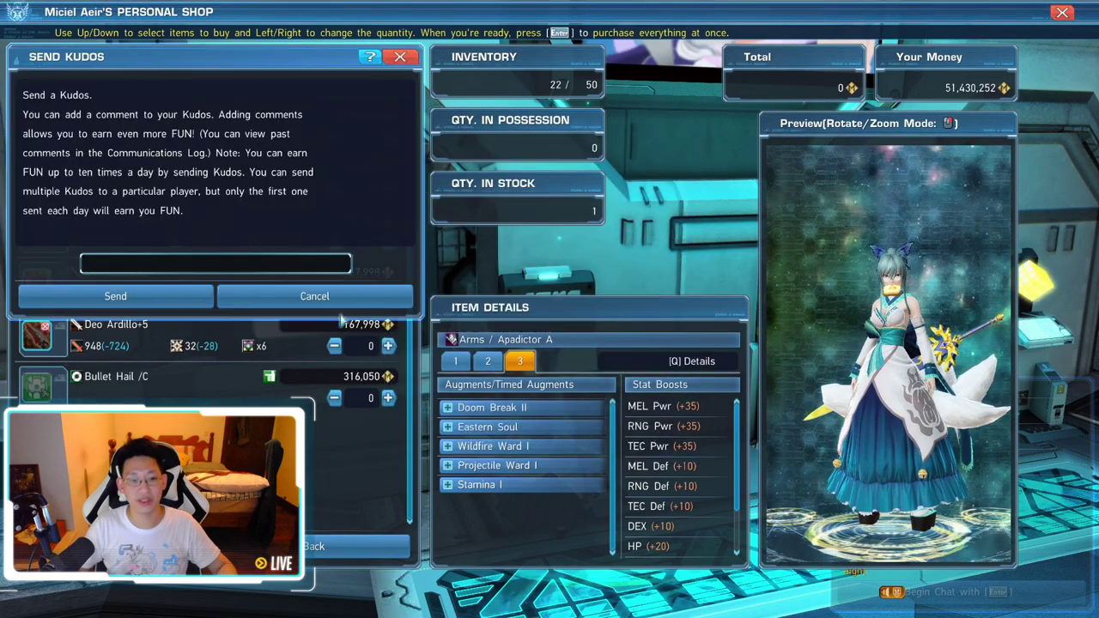
pyautogui.write('tyty')
pyautogui.press('Return')
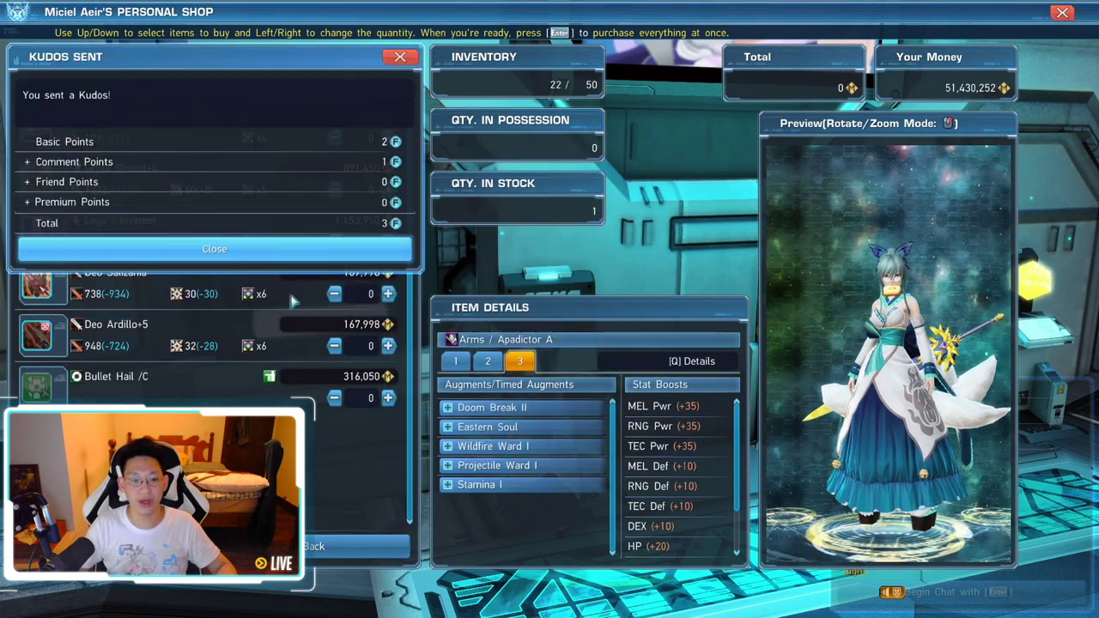
pyautogui.click(257, 246)
pyautogui.press('Escape')
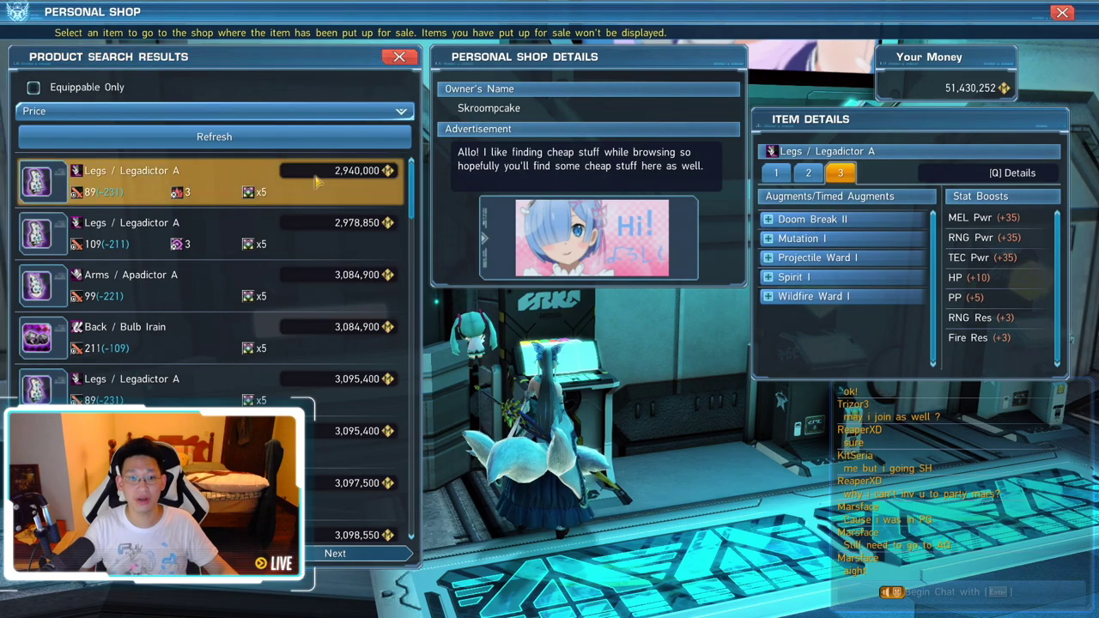
# - Buy one Legs / Legadictor A with Doom Break II and Mutation I from the 2,940,000 Meseta listing
pyautogui.click(287, 193)
pyautogui.press('Right')
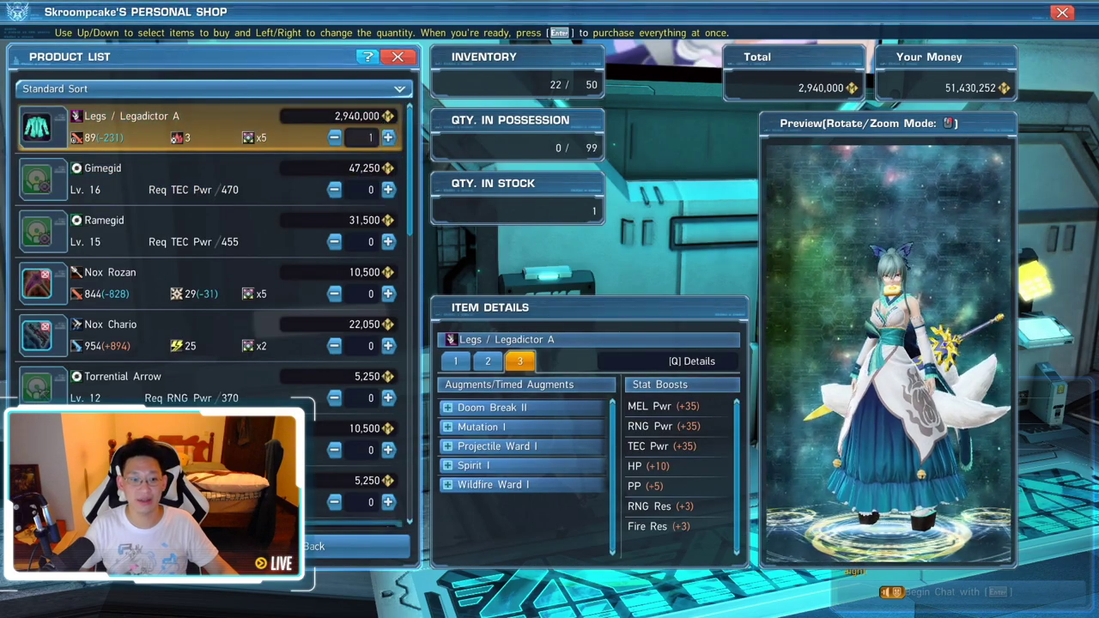
pyautogui.press('Return')
pyautogui.press('Return')
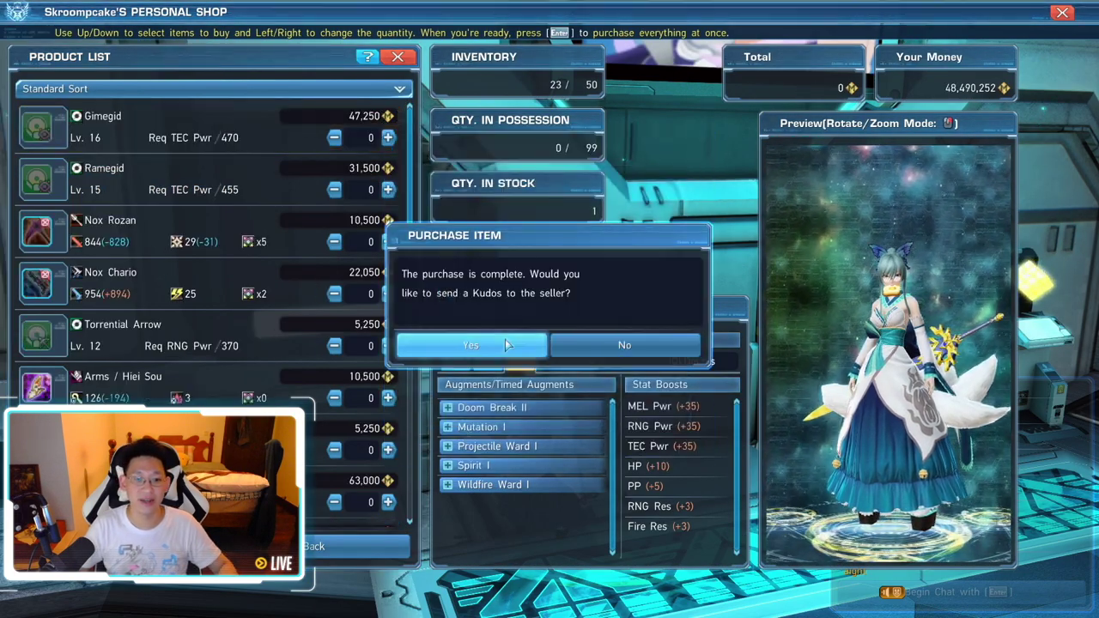
# - Send this Legadictor A seller a Kudos with the comment "ty" and return to the product search results
pyautogui.press('Return')
pyautogui.click(278, 262)
pyautogui.write('ty')
pyautogui.press('Return')
pyautogui.press('Return')
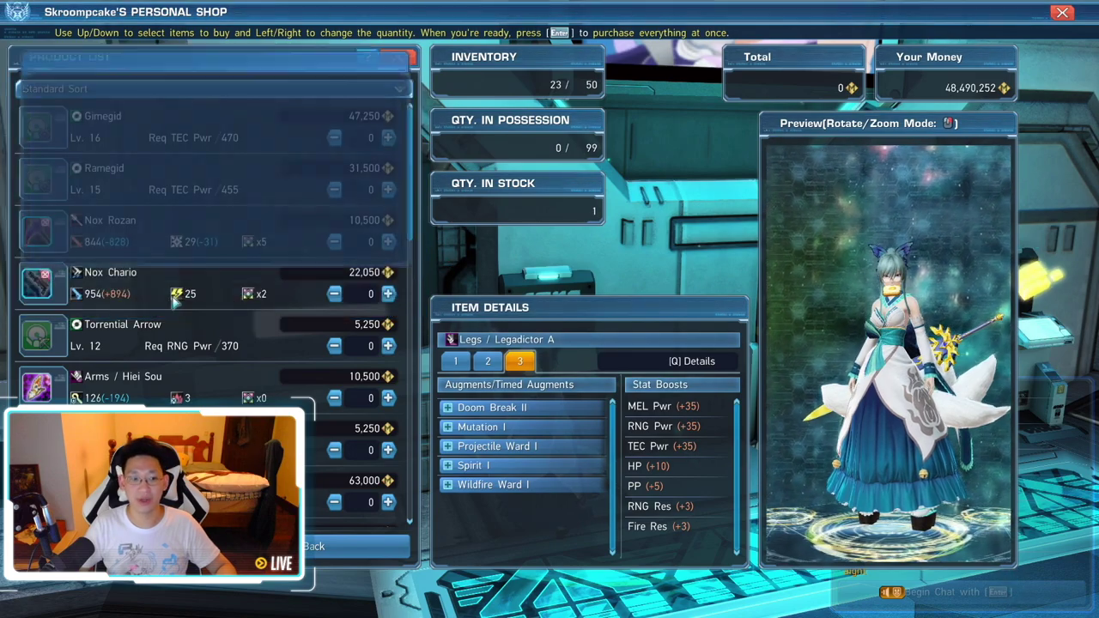
pyautogui.click(277, 256)
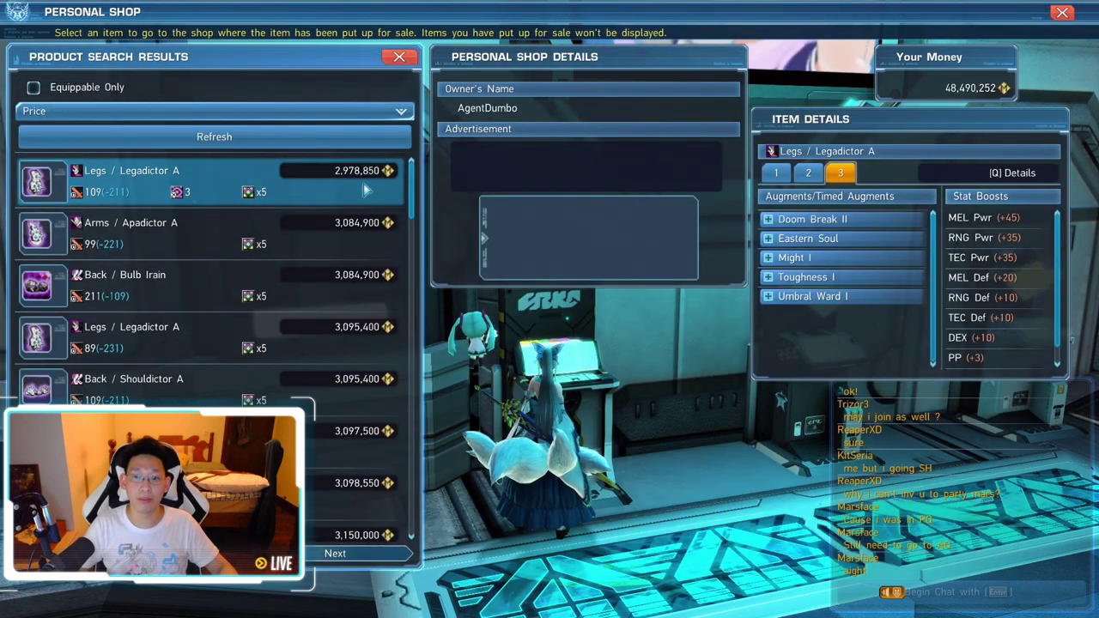
# - Buy one Legs / Legadictor A with Doom Break II, Eastern Soul and Might I from the 2,978,850 Meseta listing
pyautogui.click(365, 191)
pyautogui.press('Right')
pyautogui.press('Return')
pyautogui.press('Return')
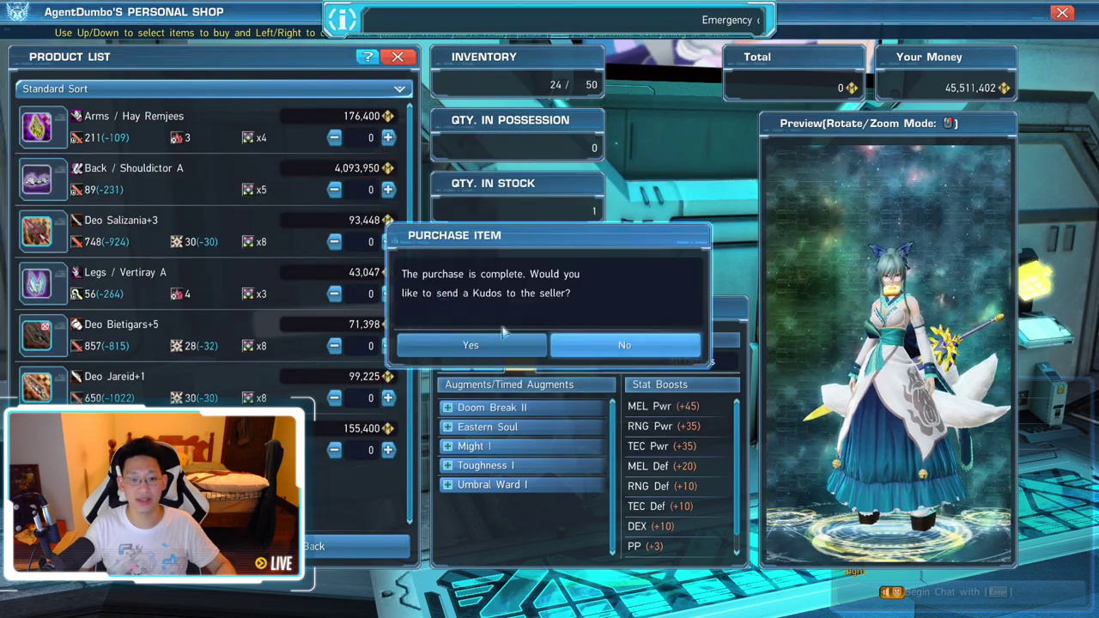